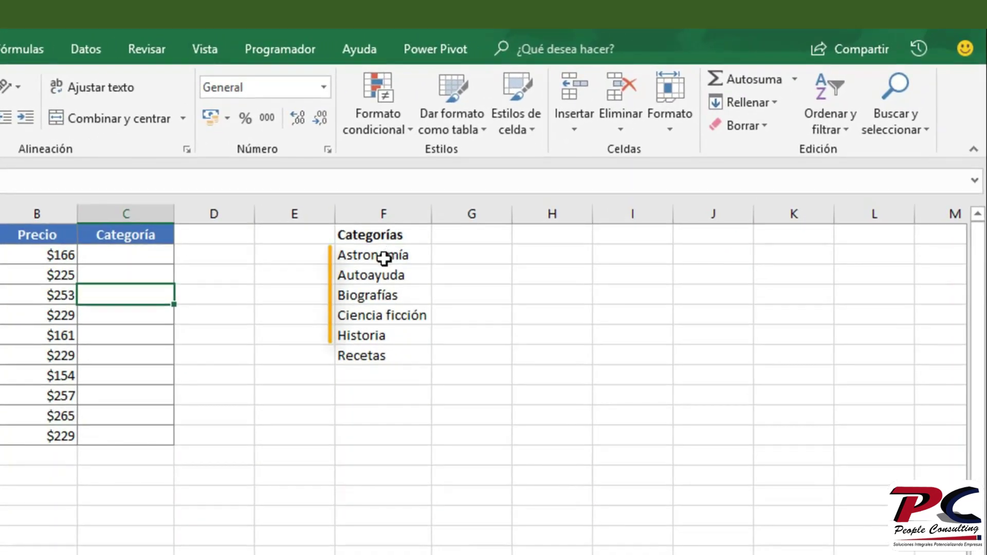
- Add a Lista data validation to cell C2 with source F2:F7 and open its drop-down list to check the options
mouse_move(384, 259)
left_mouse_down()
mouse_move(383, 371)
mouse_move(381, 346)
left_mouse_up()
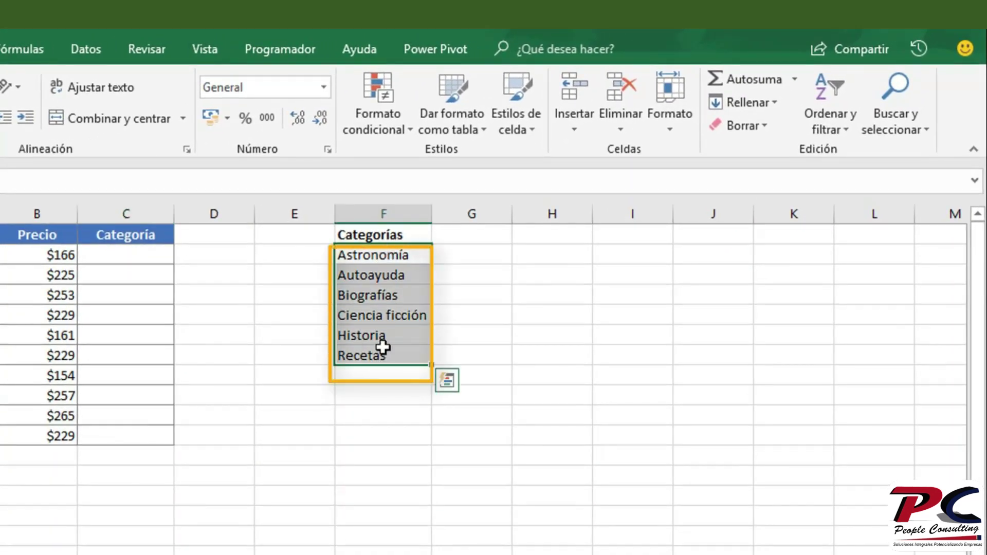
left_click(126, 256)
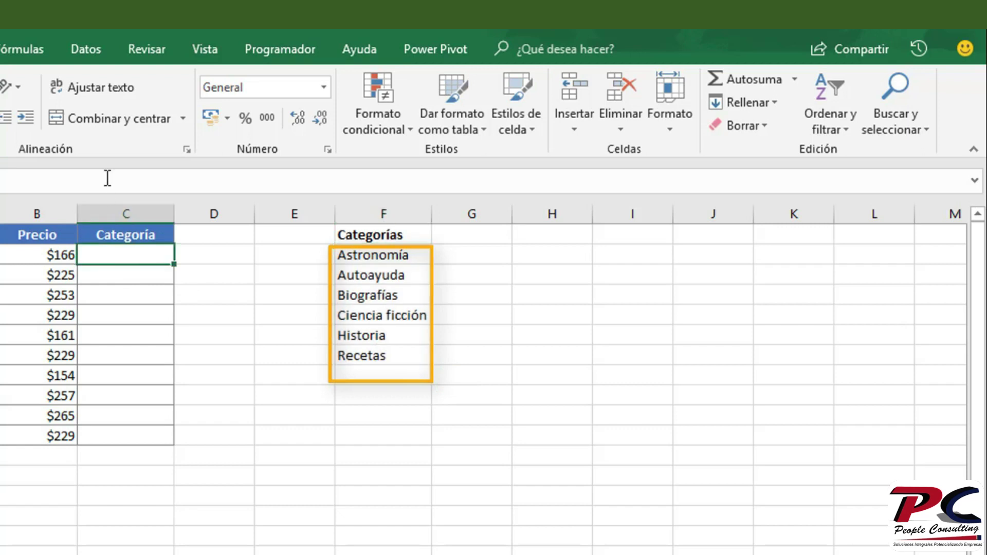
left_click(86, 40)
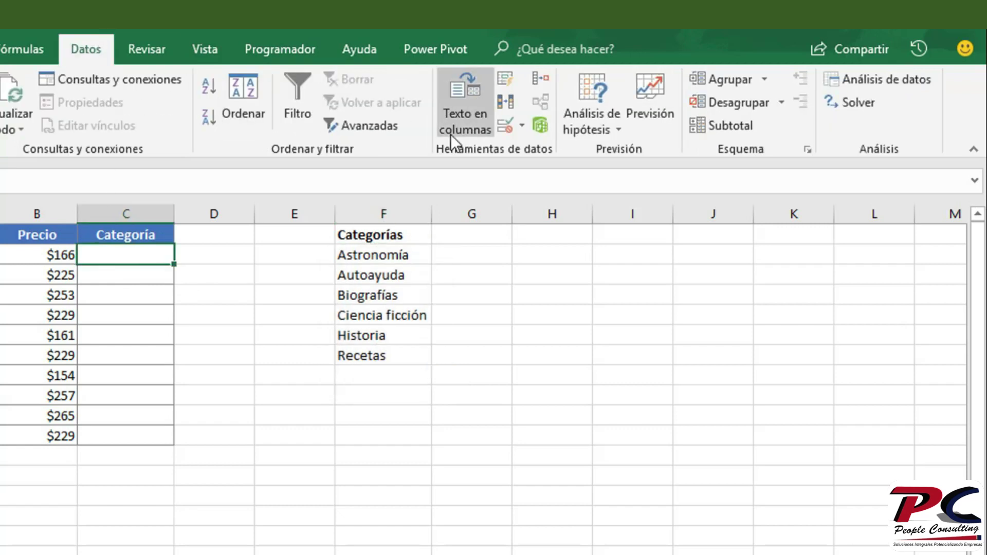
left_click(505, 127)
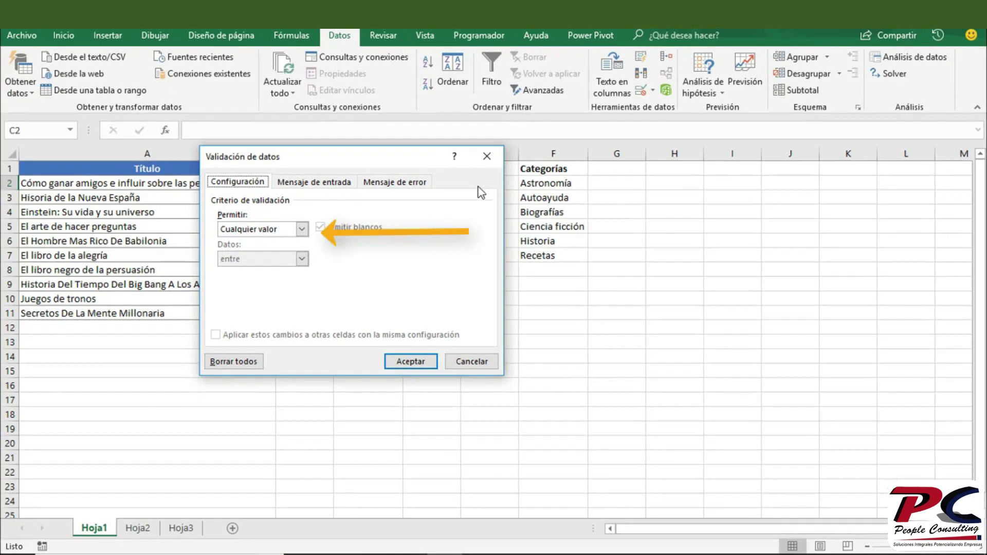
left_click(302, 229)
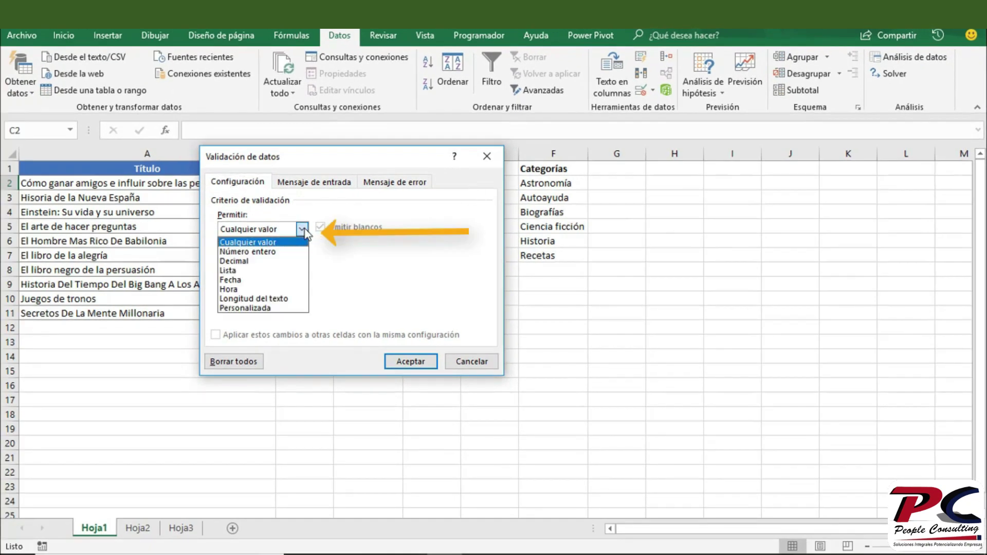
left_click(286, 273)
left_click(283, 288)
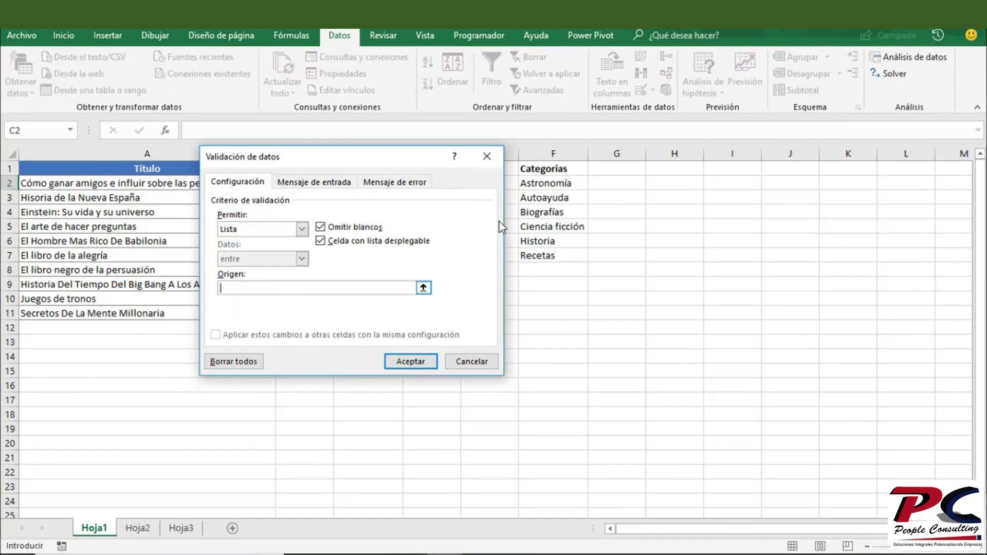
left_click_drag(544, 190, 550, 255)
left_click(413, 362)
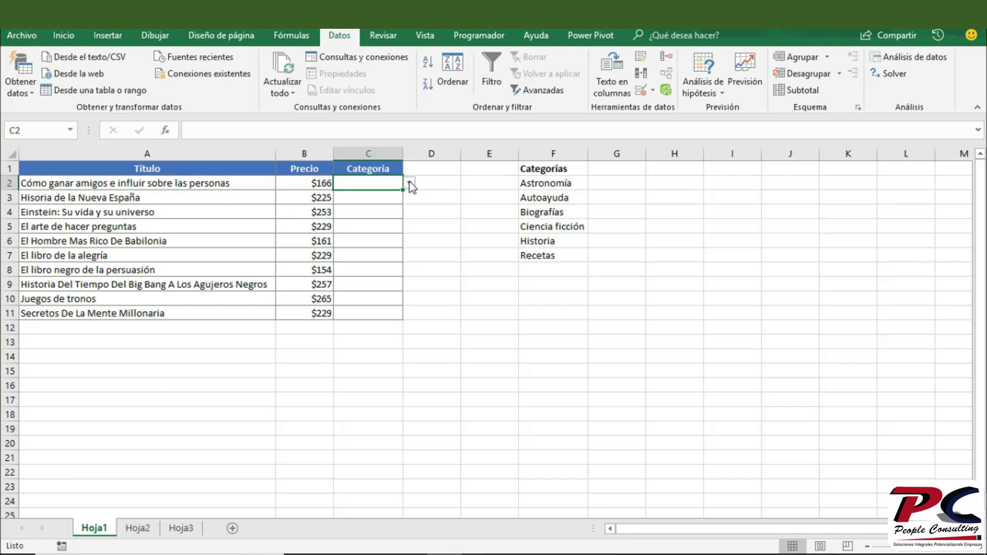
left_click(410, 183)
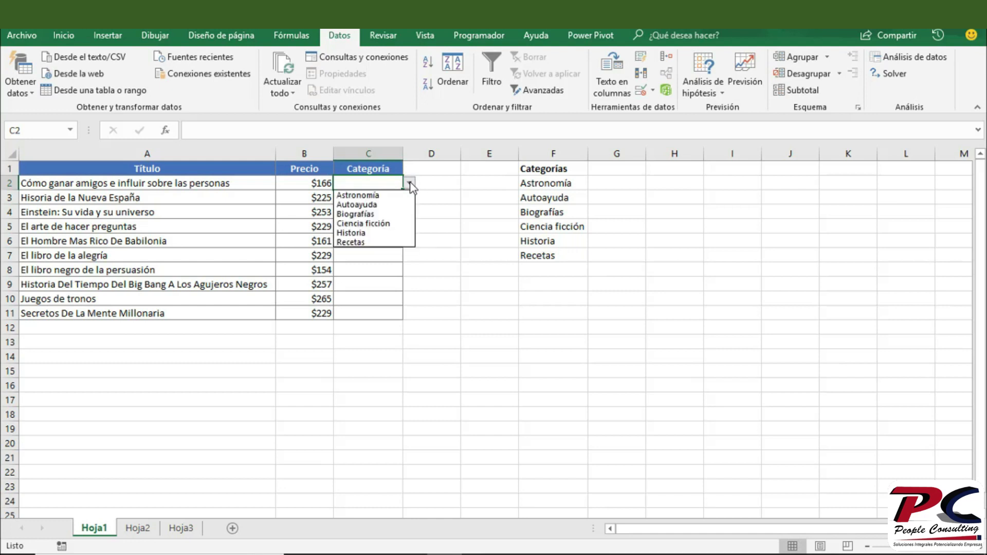
- Add Naturaleza in F8 and Terror in F9 at the end of the category list
left_click(559, 267)
left_click(558, 269)
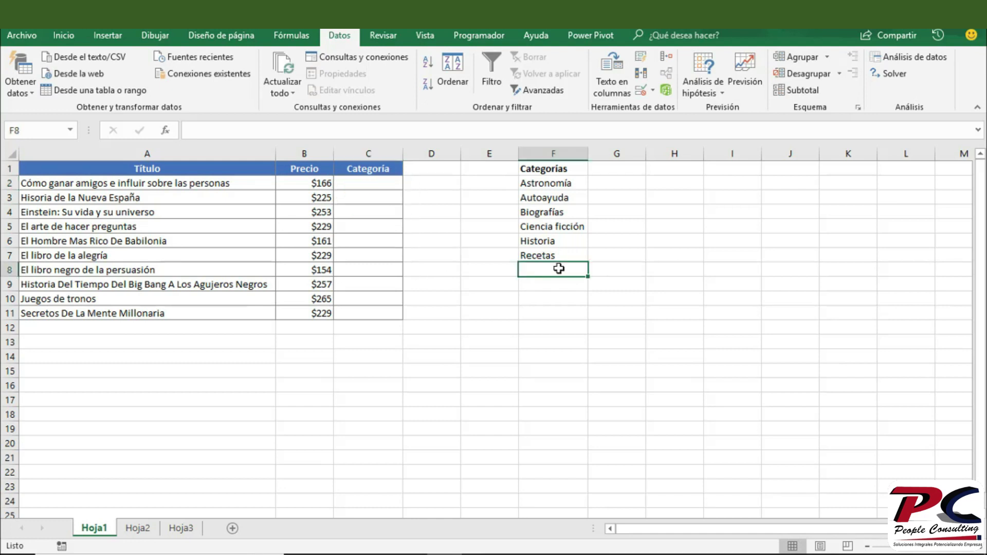
type("Na")
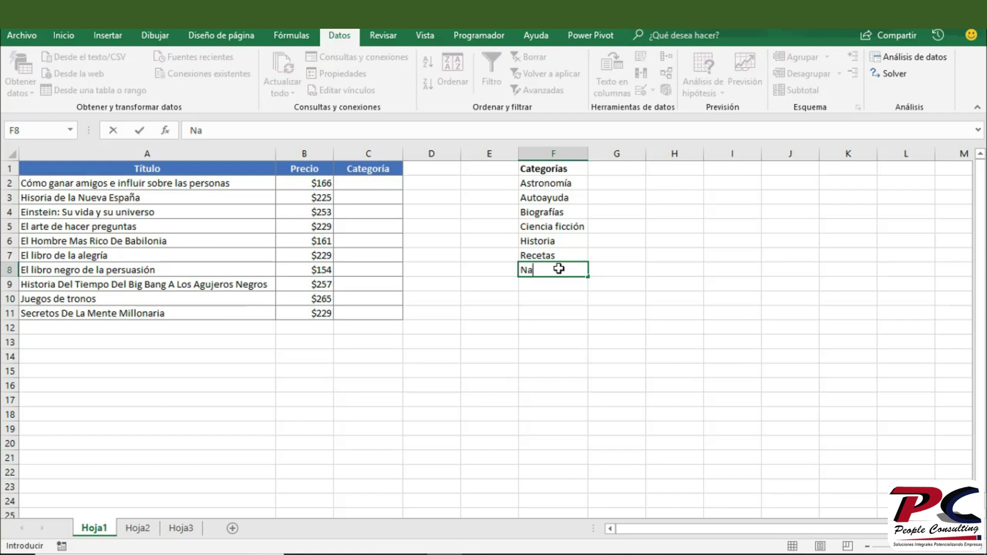
type("turaleza")
key("Return")
type("Te")
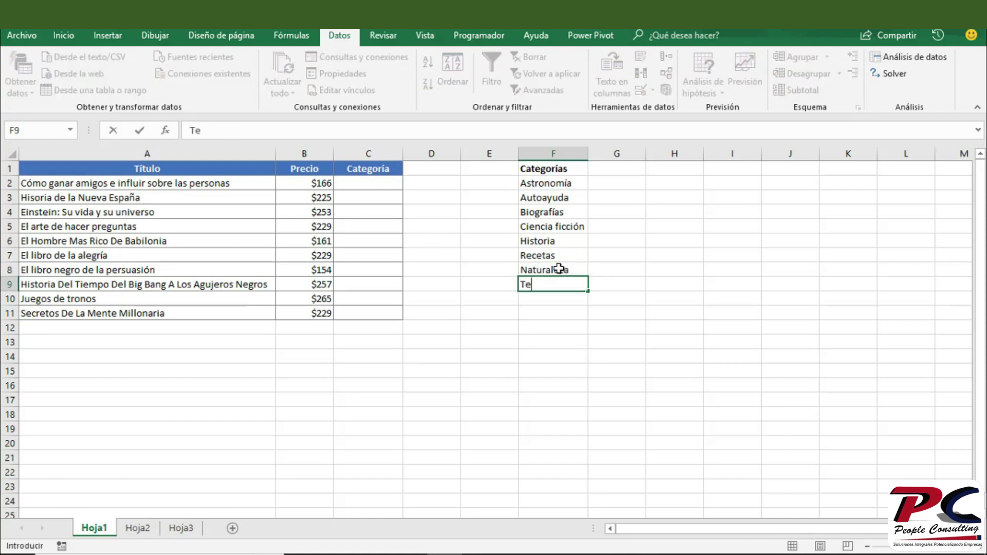
type("rror")
key("Return")
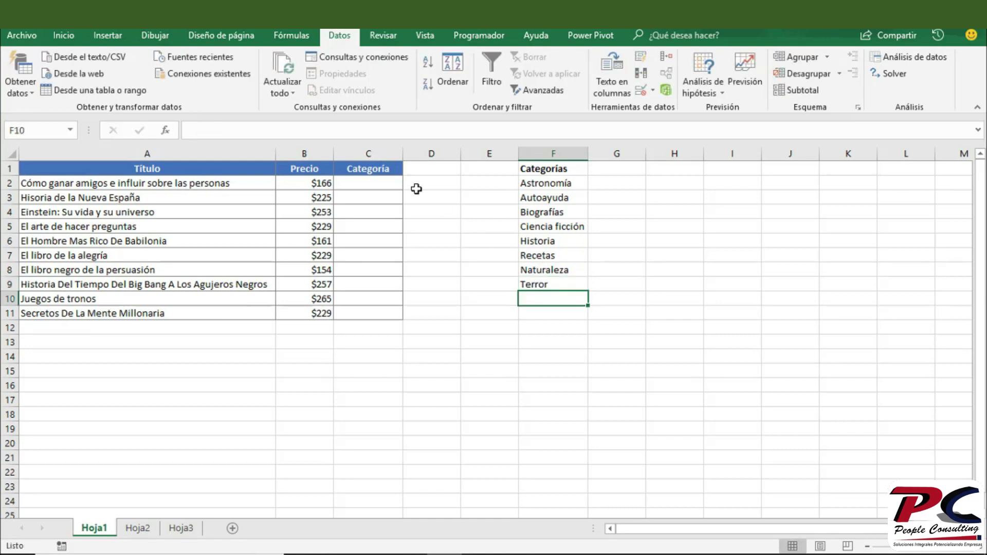
- Check the drop-down options in C2 against the source range F2:F7 of the category list
left_click(386, 183)
left_click(409, 184)
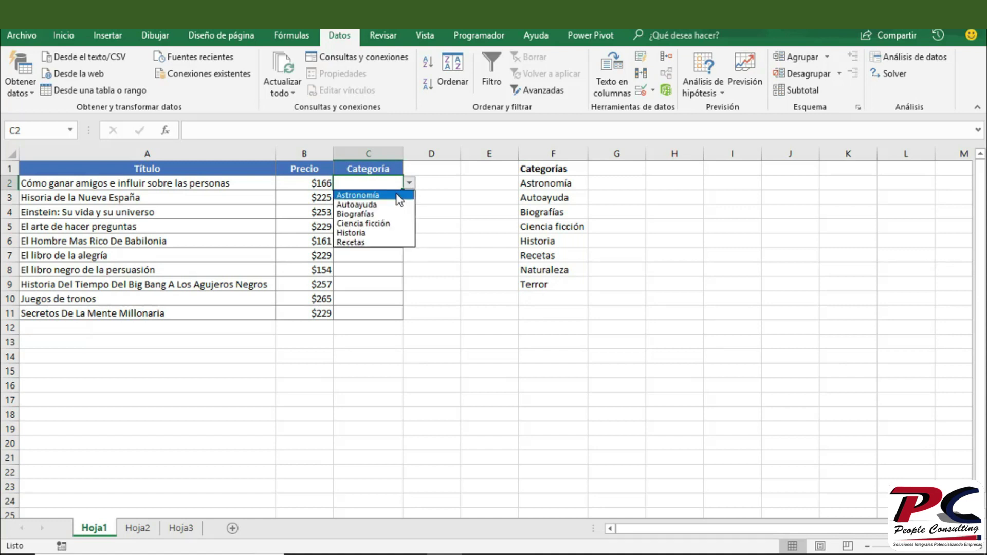
left_click(570, 184)
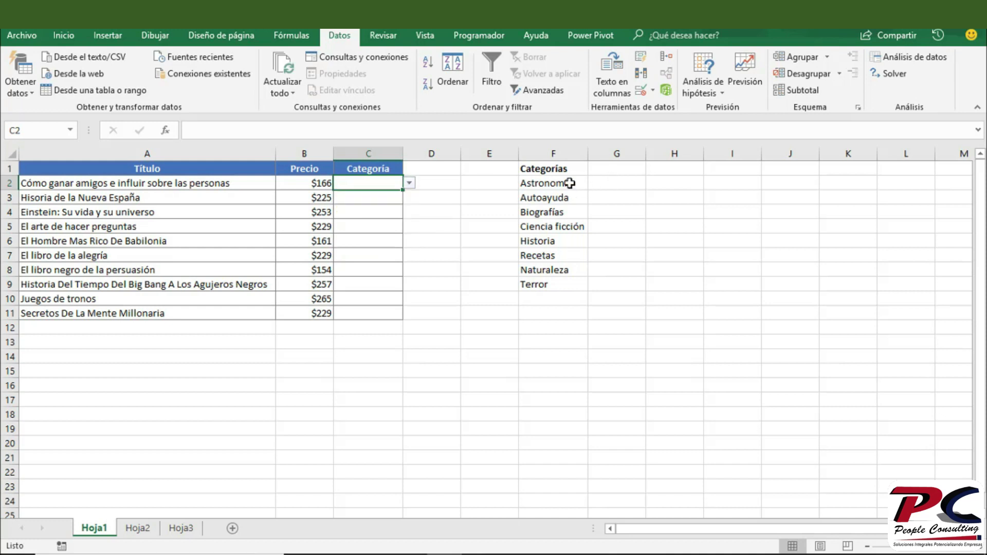
left_click(570, 183)
left_click_drag(566, 199, 566, 251)
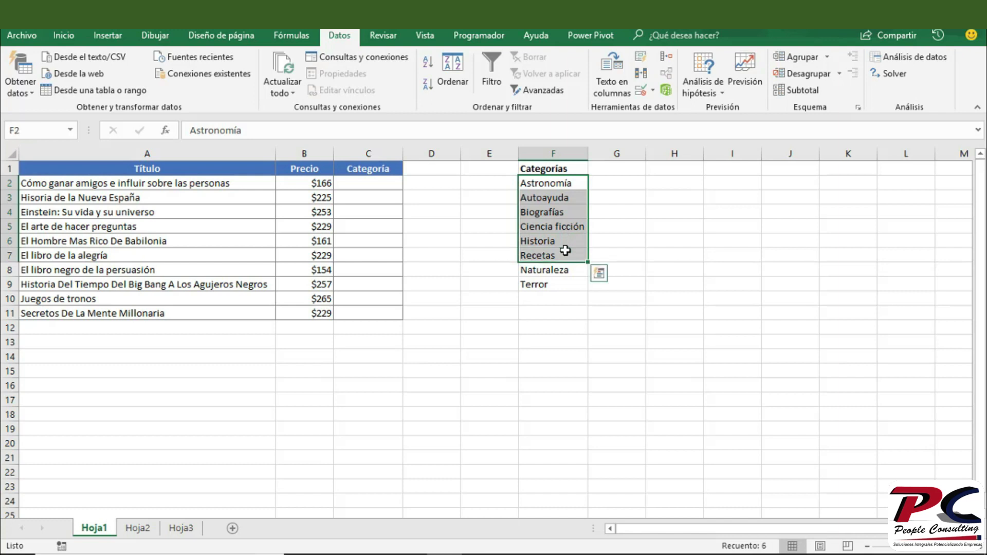
left_click(478, 195)
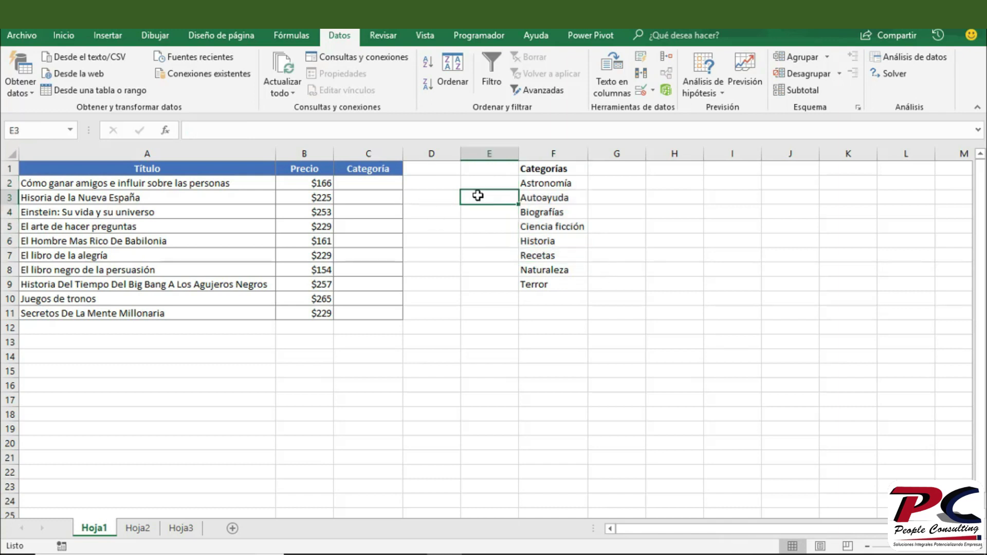
- Clear all data validation settings from cell C2
left_click(363, 183)
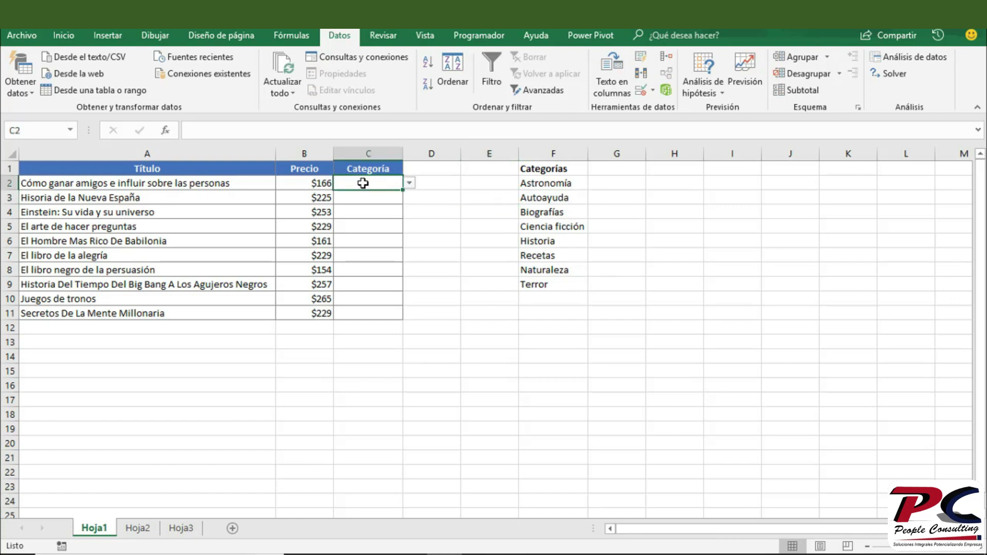
left_click(639, 91)
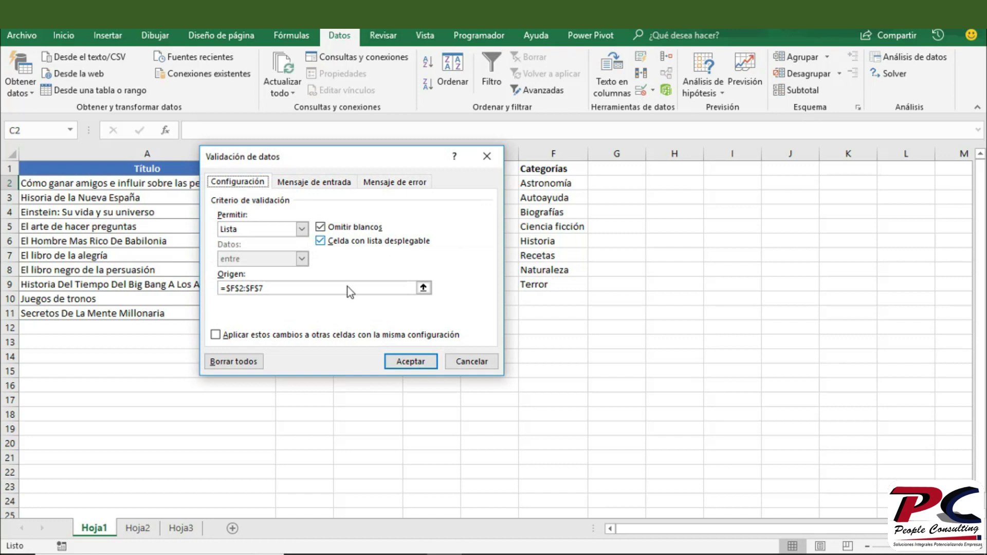
left_click(248, 360)
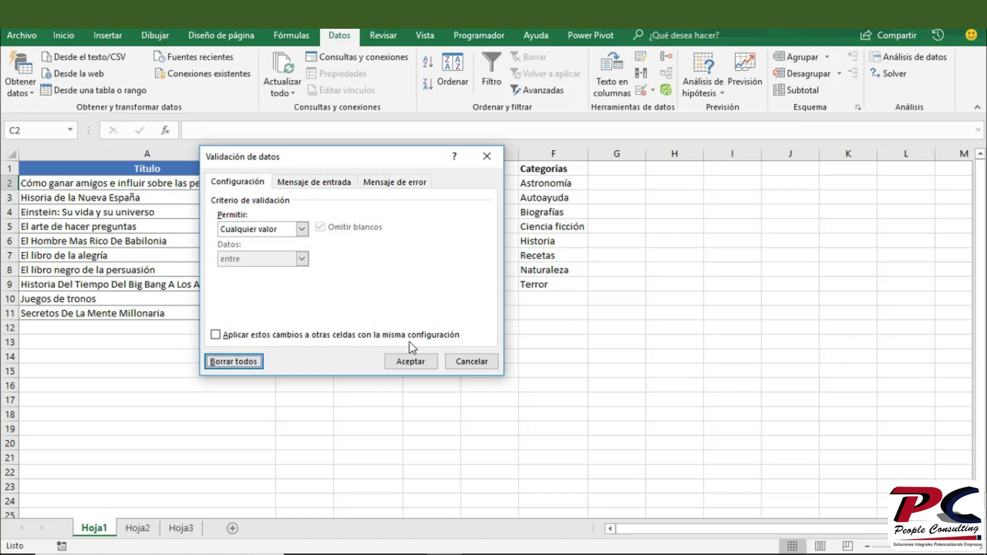
left_click(410, 360)
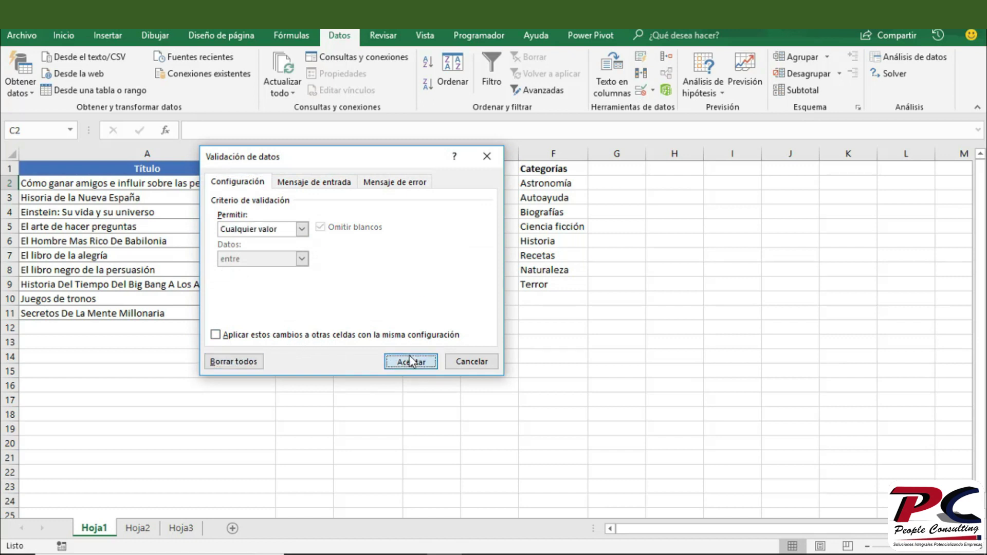
- Convert the category list in F1:F9 into a table with headers
left_click(547, 204)
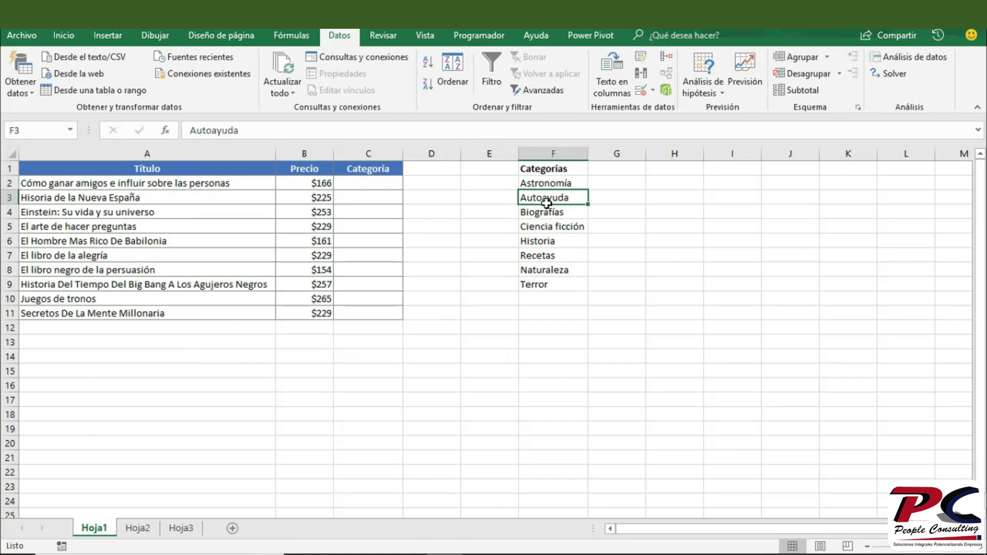
left_click(113, 38)
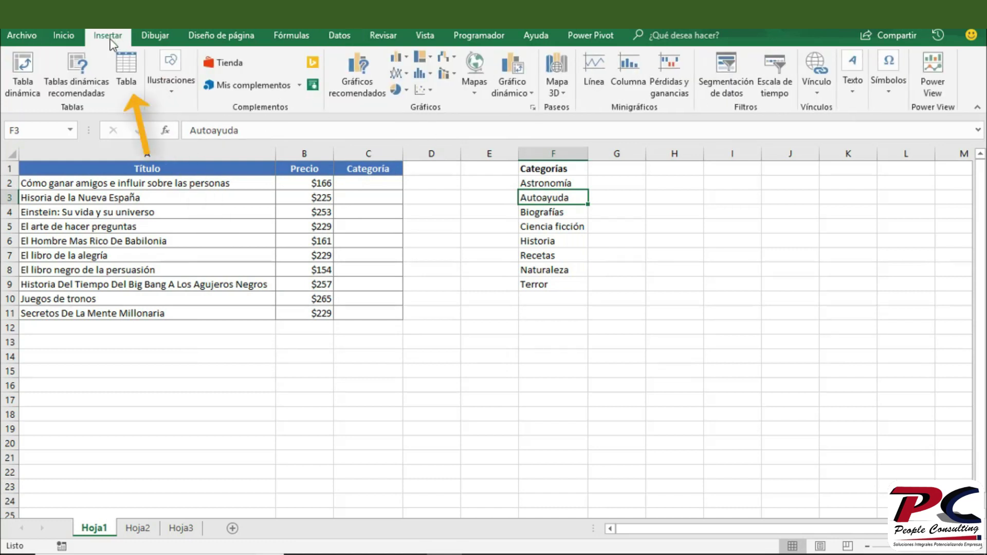
left_click(127, 82)
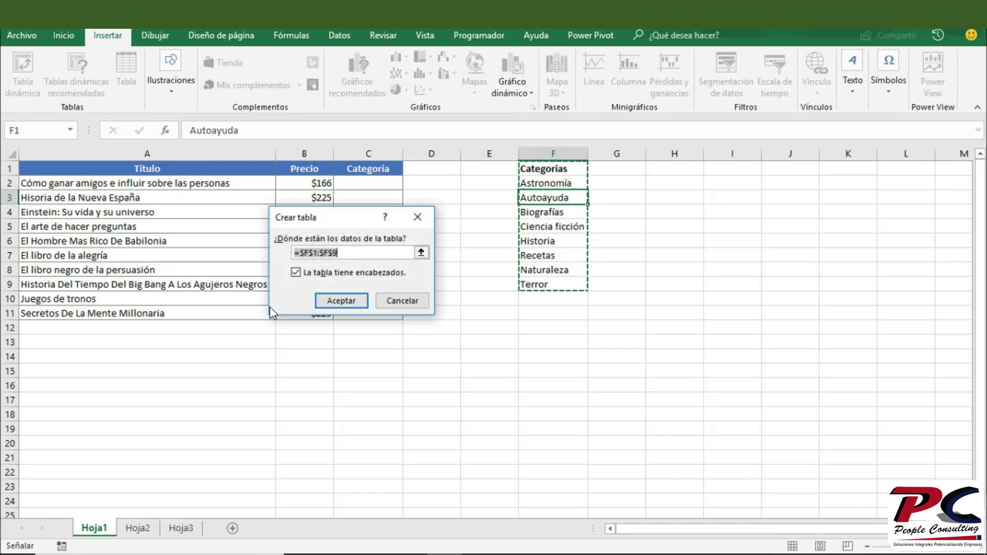
left_click(345, 303)
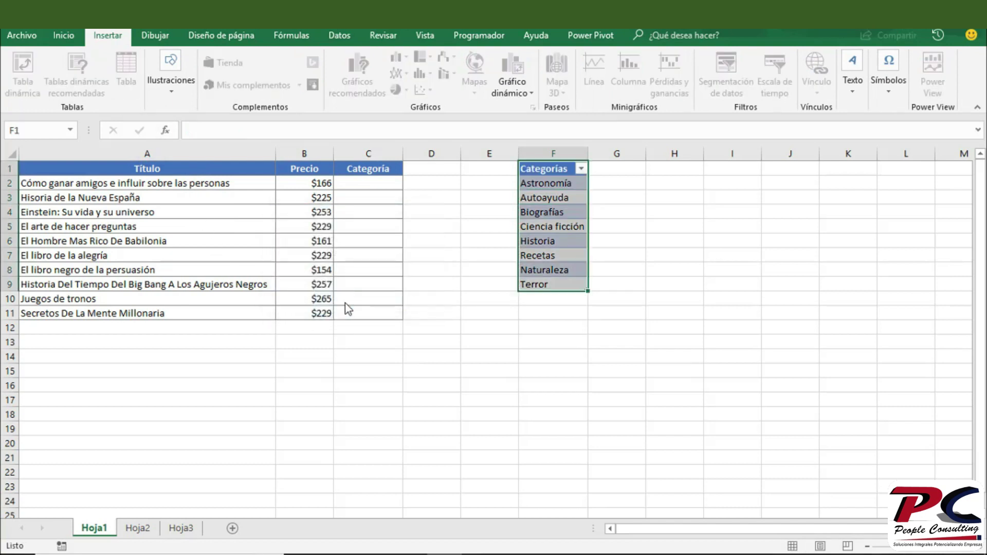
- Add a Lista data validation to cell C2 with the table cells F2:F9 as source and check its drop-down options
left_click(379, 183)
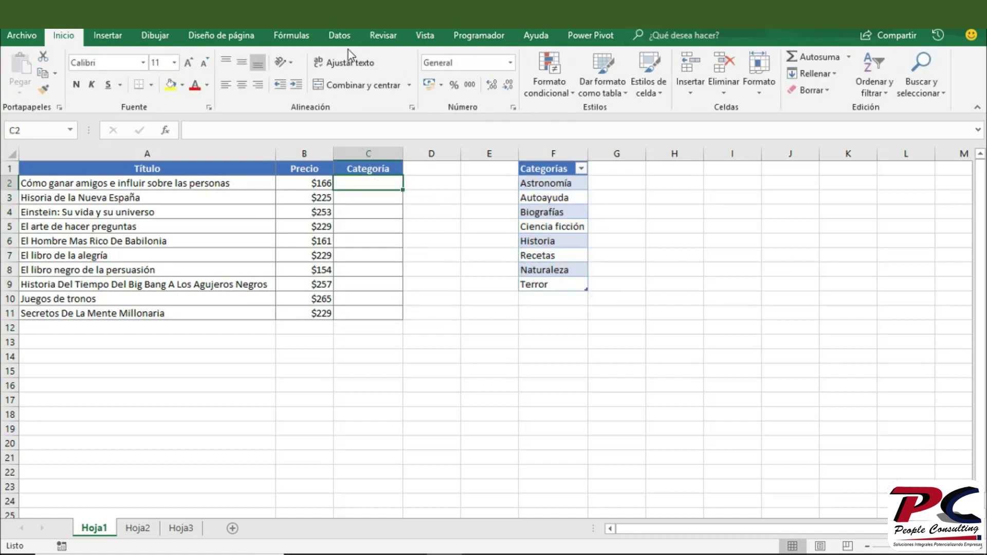
left_click(342, 37)
left_click(640, 93)
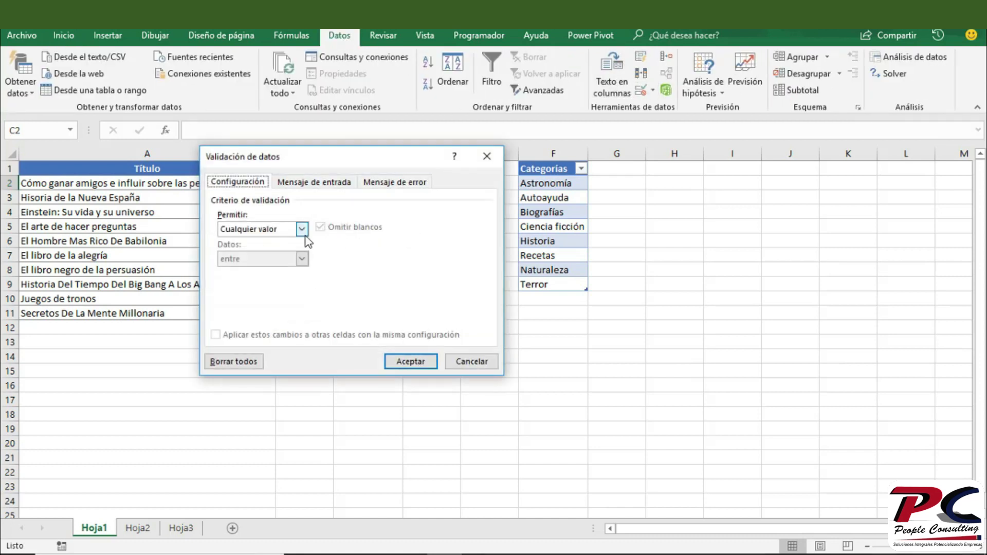
left_click(302, 229)
left_click(283, 270)
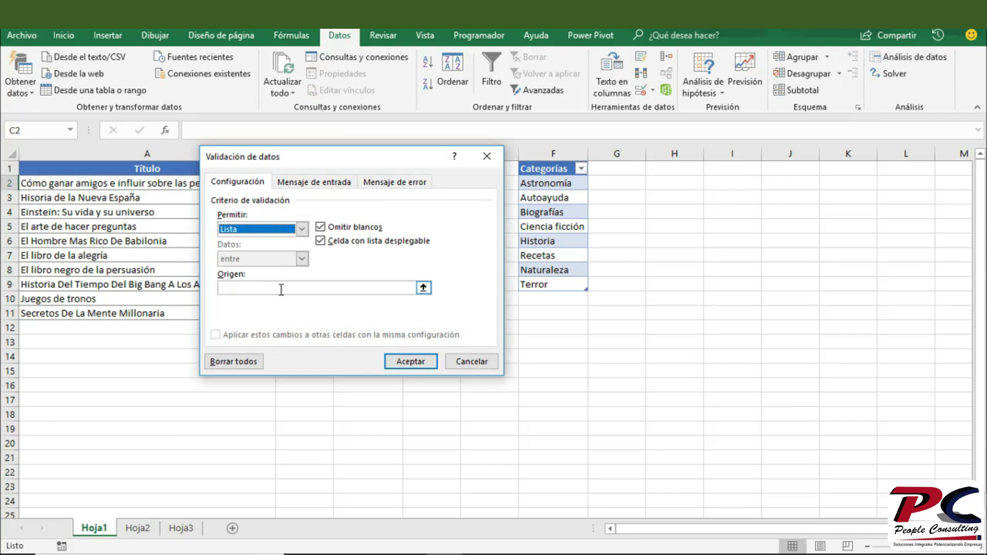
left_click(281, 288)
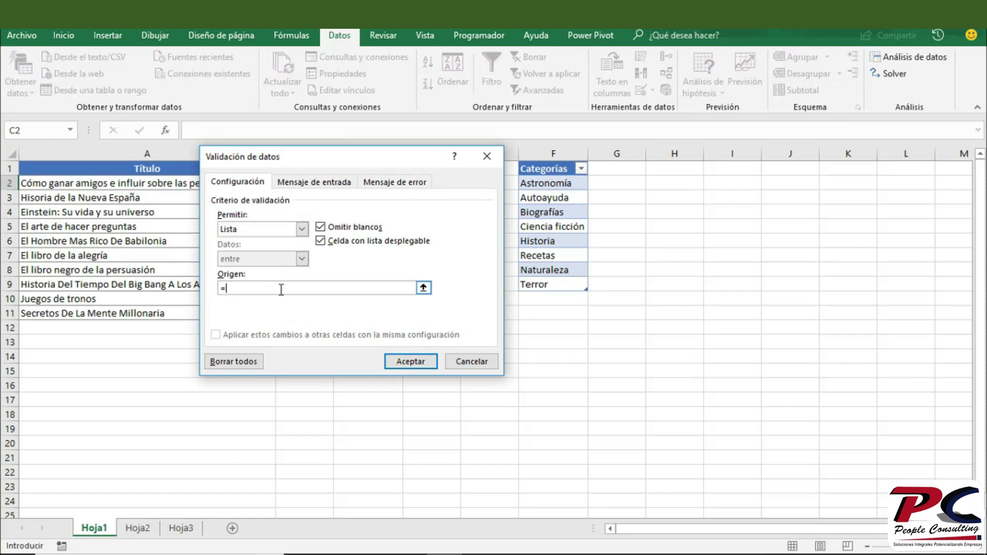
left_click_drag(540, 183, 535, 283)
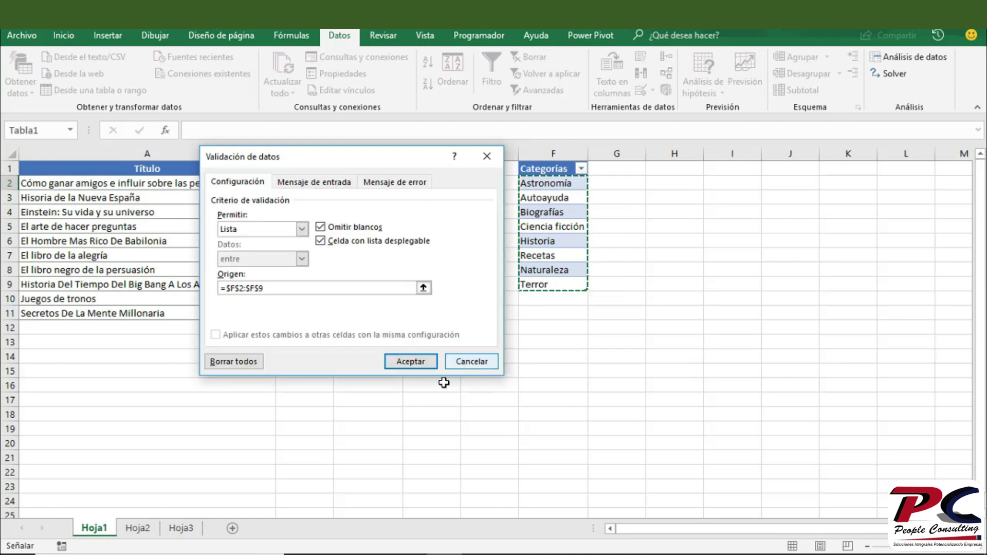
left_click(410, 361)
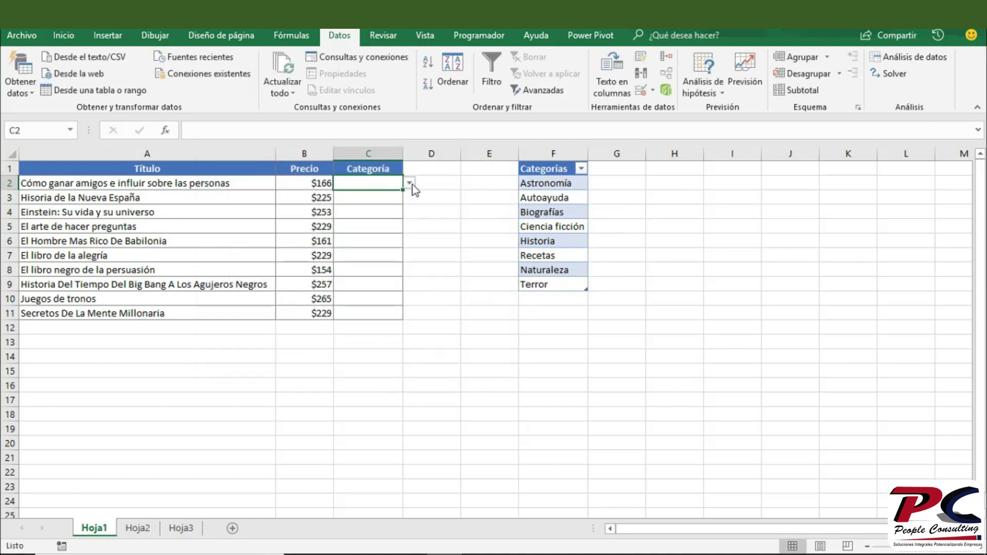
left_click(410, 184)
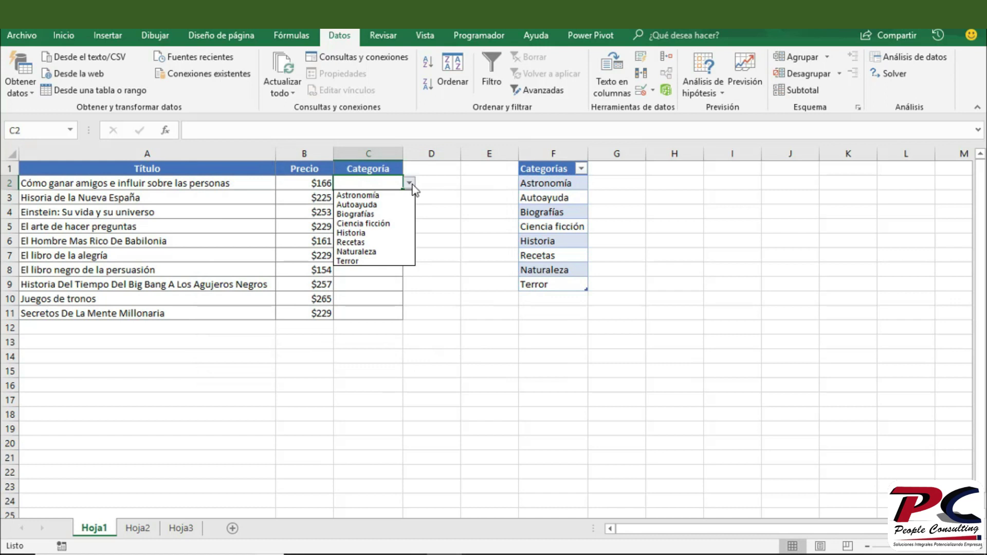
left_click(411, 185)
- Delete the categories Historia through Terror in F6:F9 and check the options in C2's drop-down list
left_click_drag(558, 246, 558, 281)
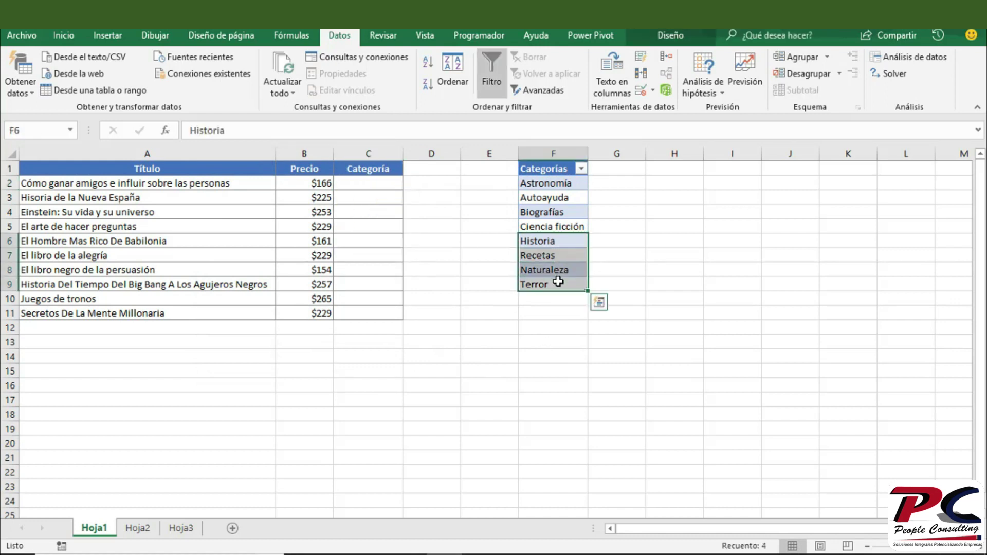
key("Delete")
left_click(456, 303)
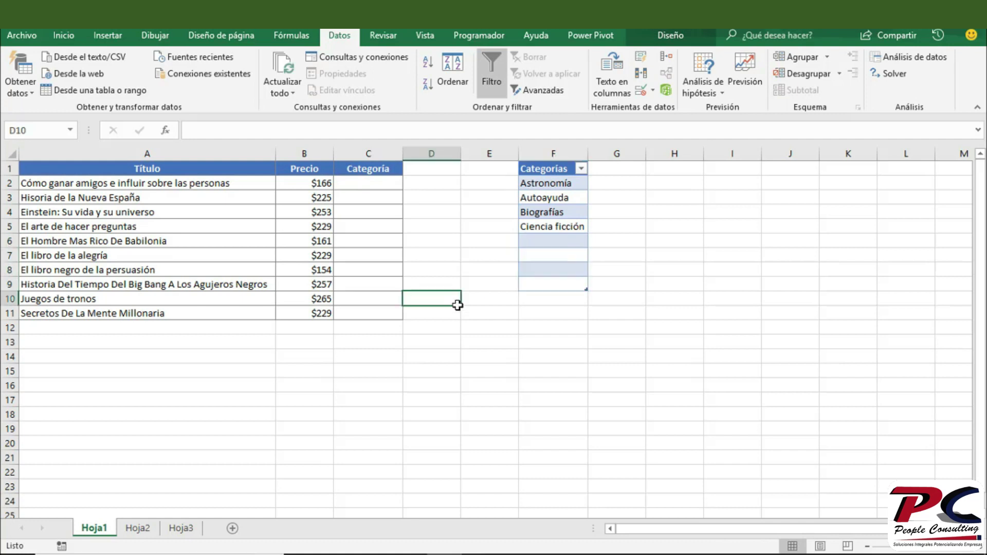
left_click(380, 185)
left_click(410, 183)
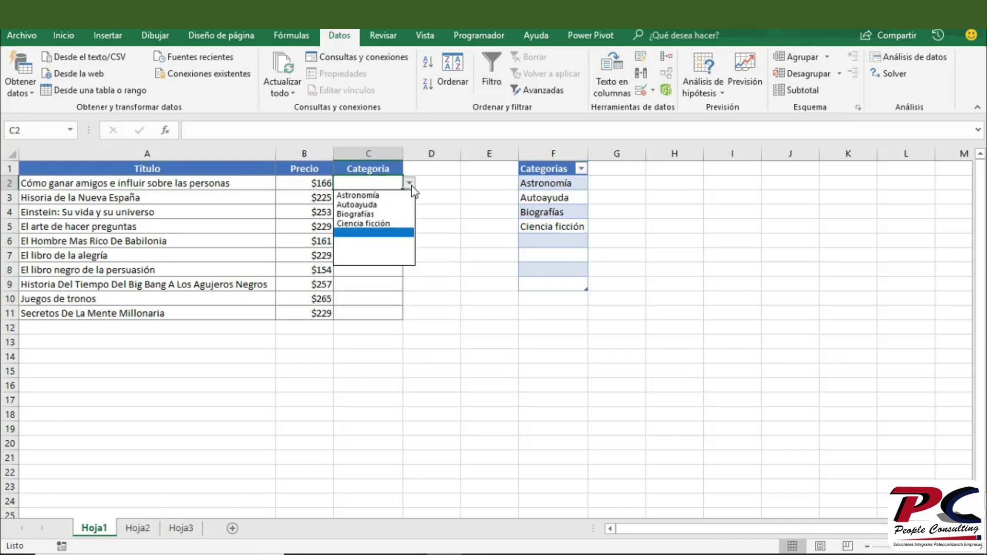
left_click(409, 185)
- Enter the categories Terror in F6 and Accion in F7, and check the options in C2's drop-down list
left_click(546, 241)
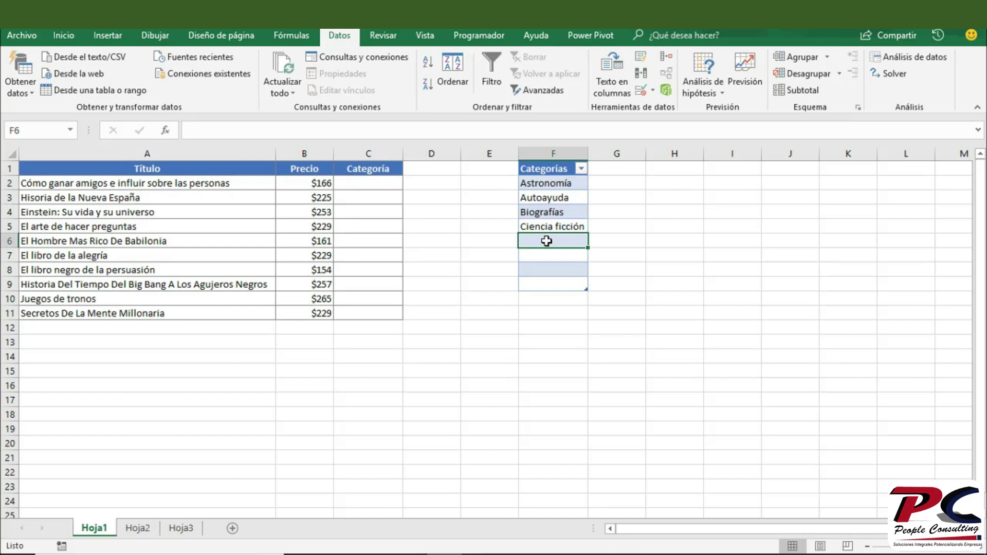
type("Terror")
key("Return")
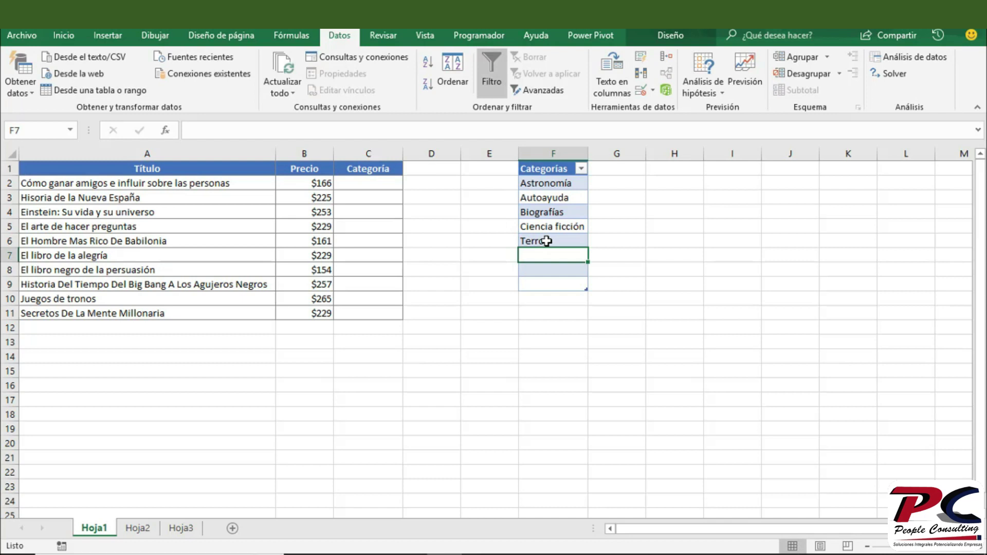
type("Accion")
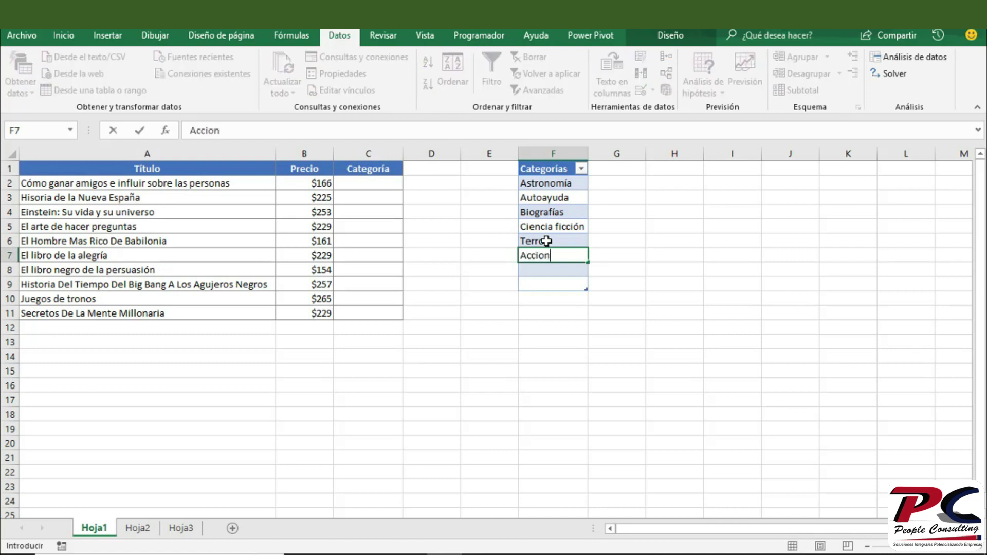
key("Return")
left_click(391, 185)
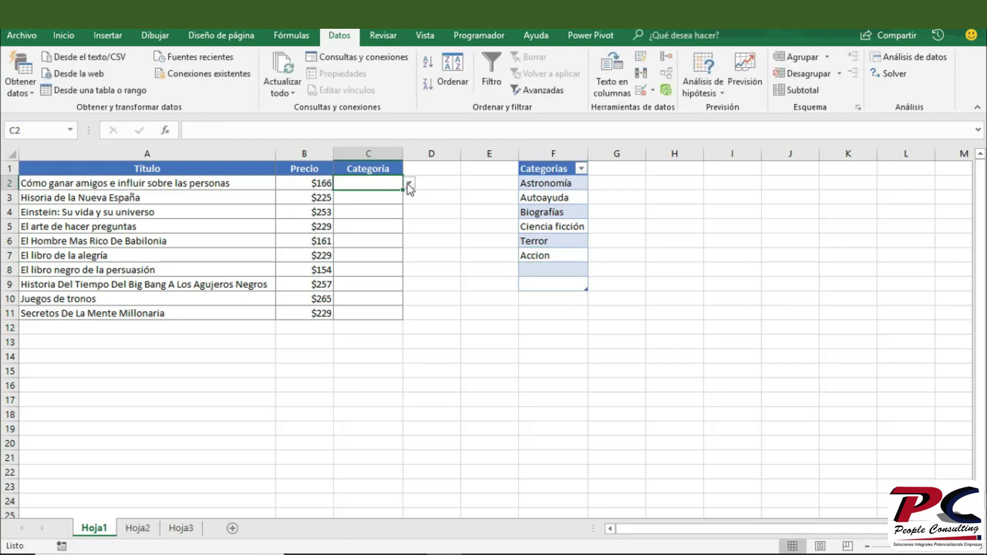
left_click(409, 183)
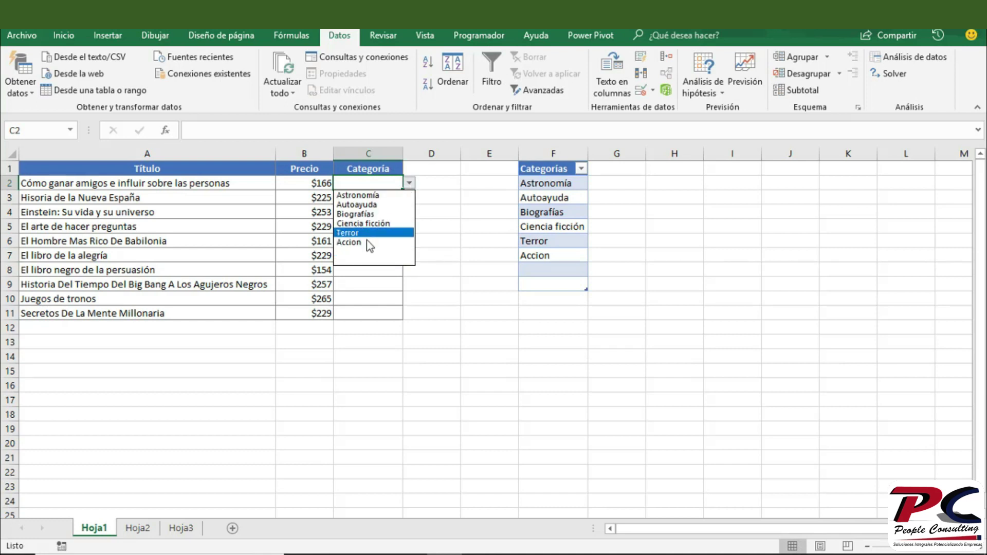
left_click(554, 270)
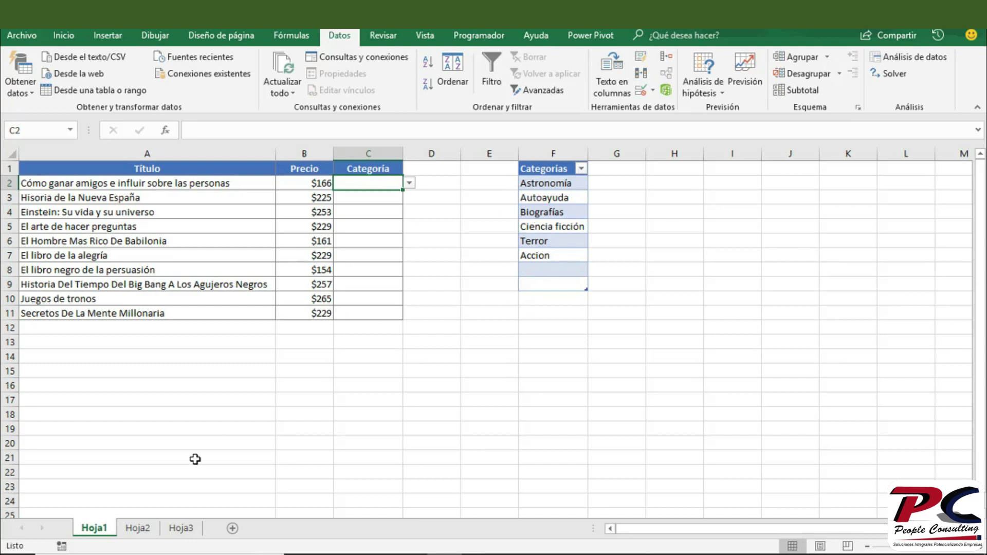
- Convert the category list in C1:C8 on Hoja3 into a table with headers
left_click(182, 526)
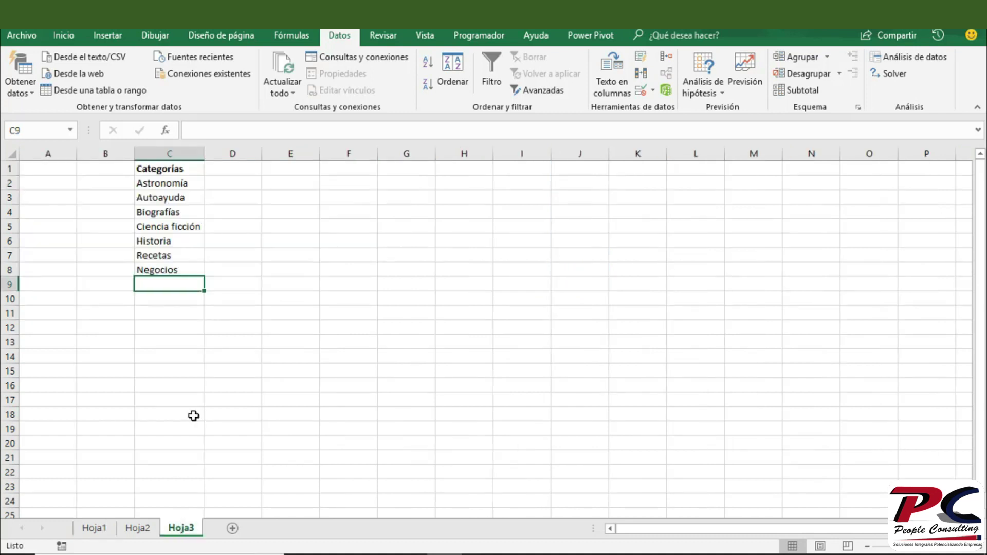
left_click(101, 528)
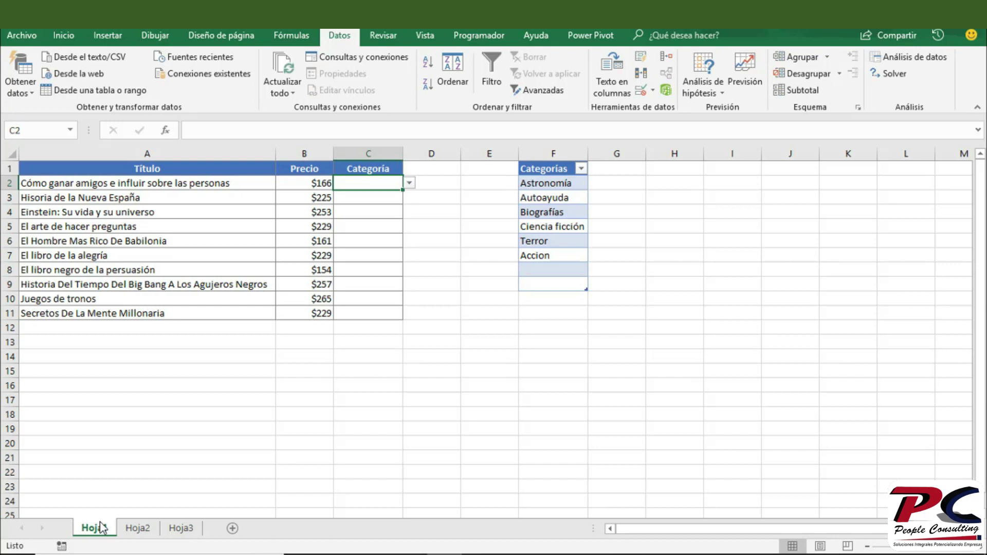
left_click(184, 528)
left_click(175, 193)
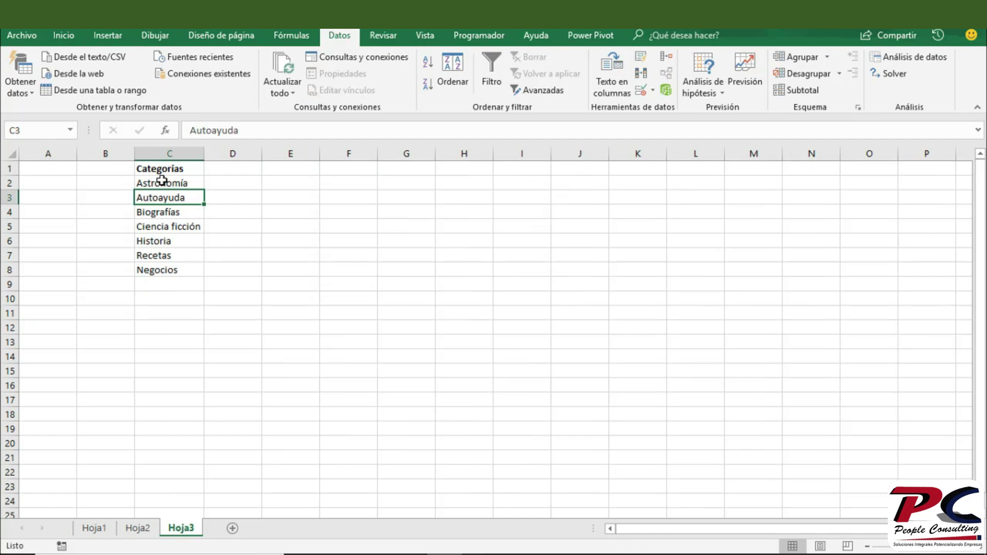
left_click(106, 36)
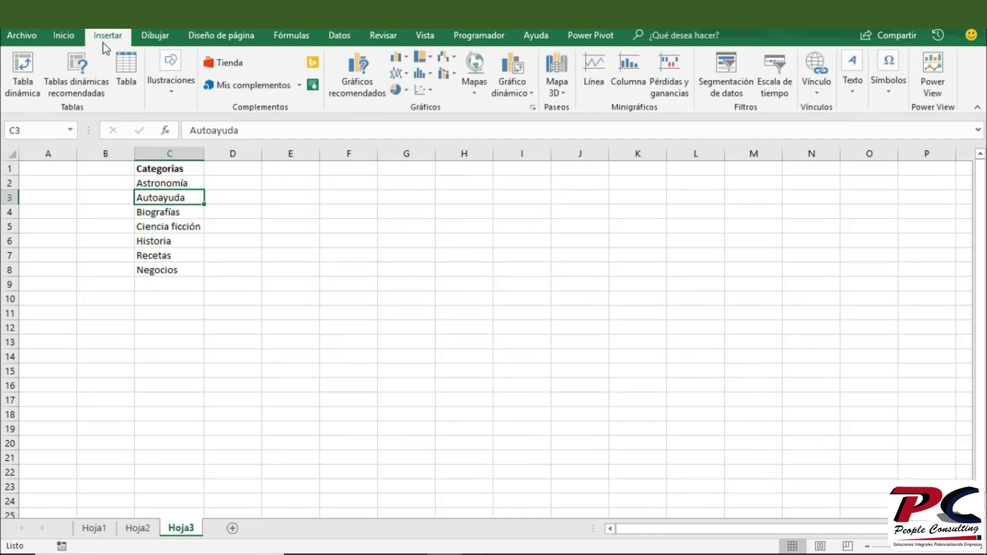
left_click(123, 77)
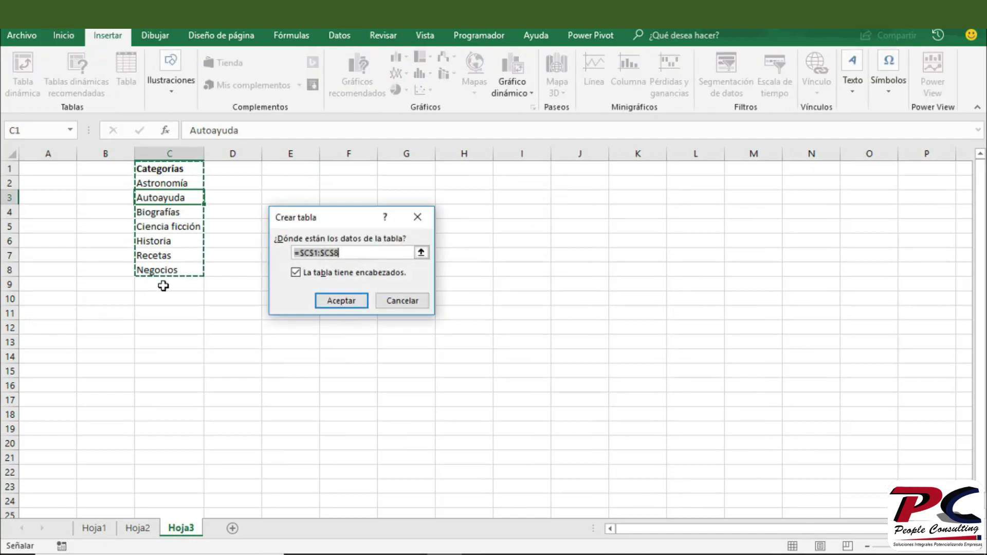
left_click(337, 301)
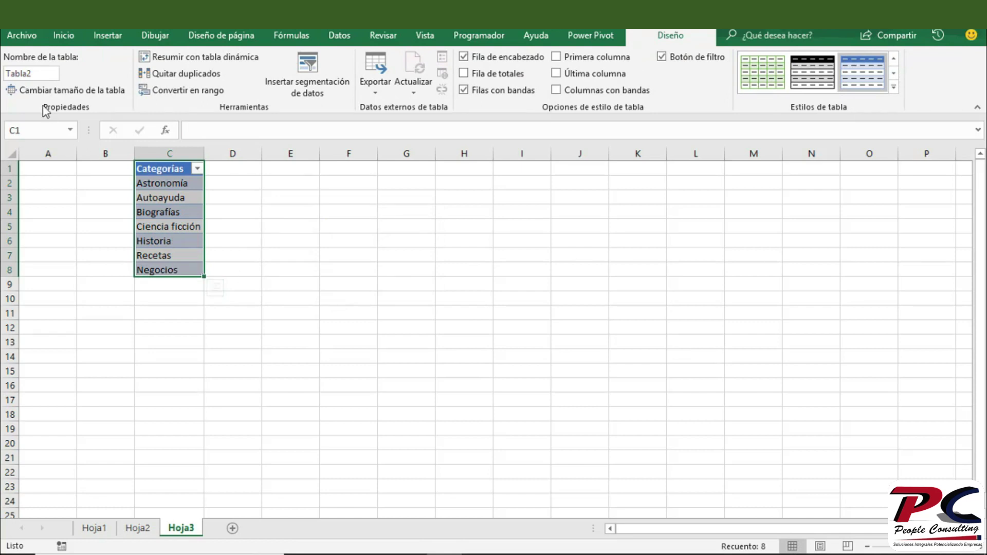
left_click(267, 281)
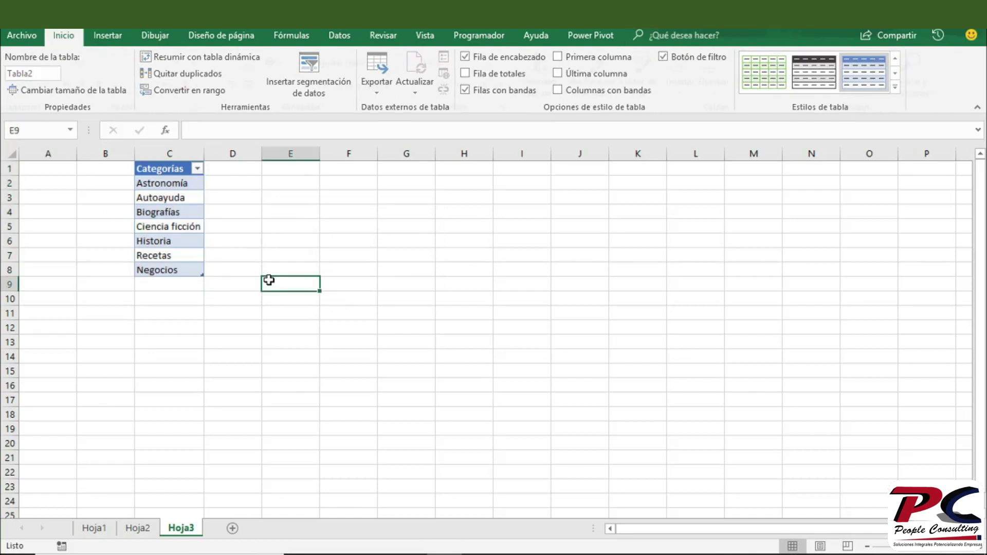
- Try to add a Lista data validation to cell C3 on Hoja1 with the source =indirecto("tabla2[Categorias]")
left_click(95, 528)
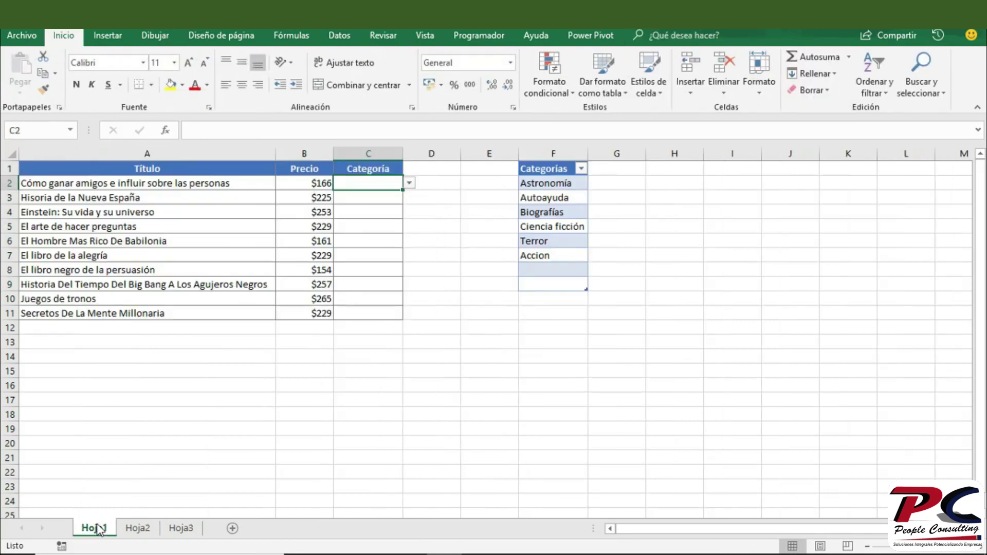
left_click(367, 198)
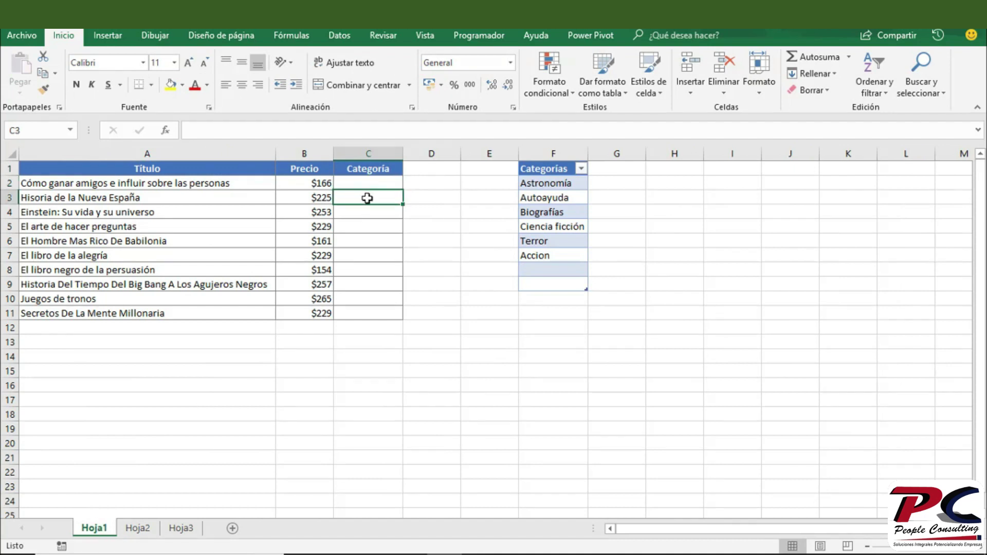
left_click(339, 35)
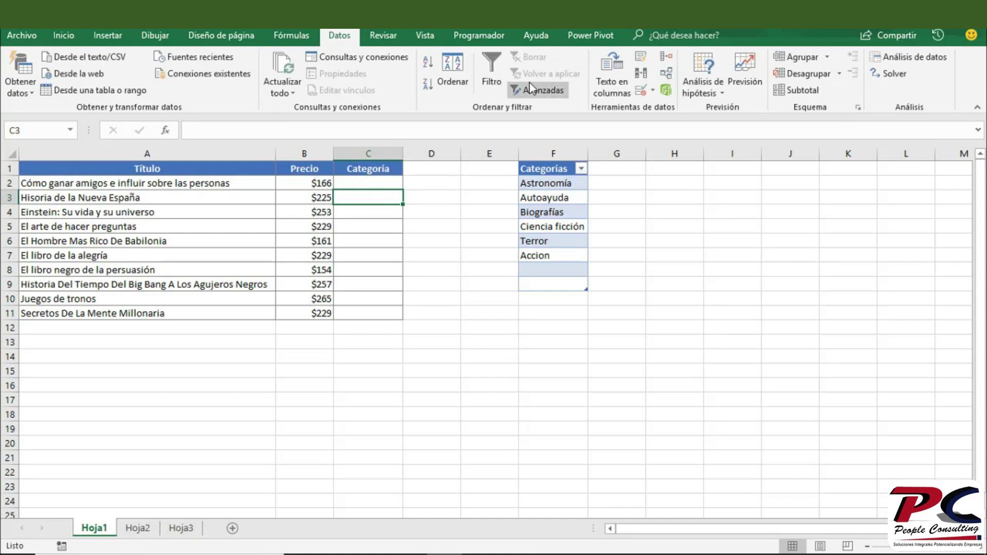
left_click(641, 91)
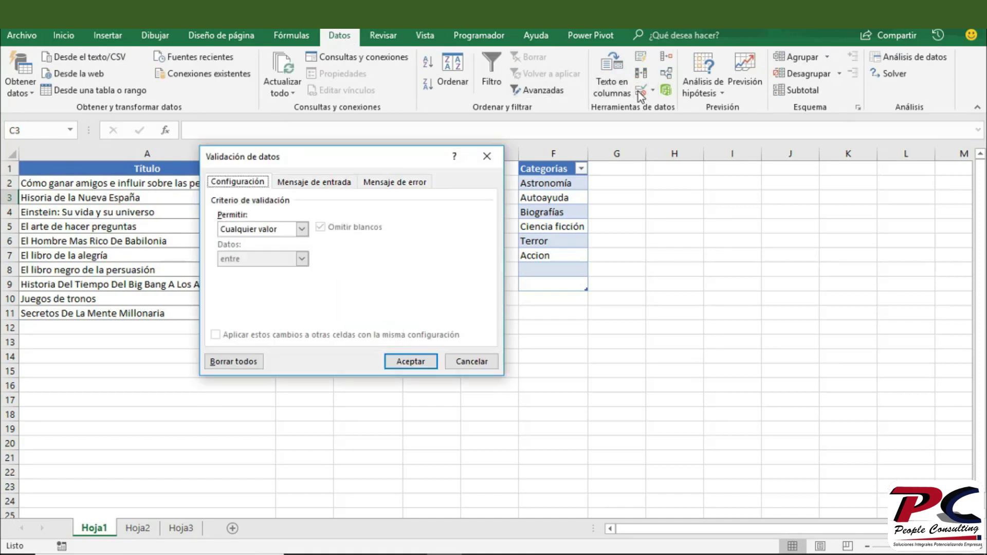
left_click(302, 229)
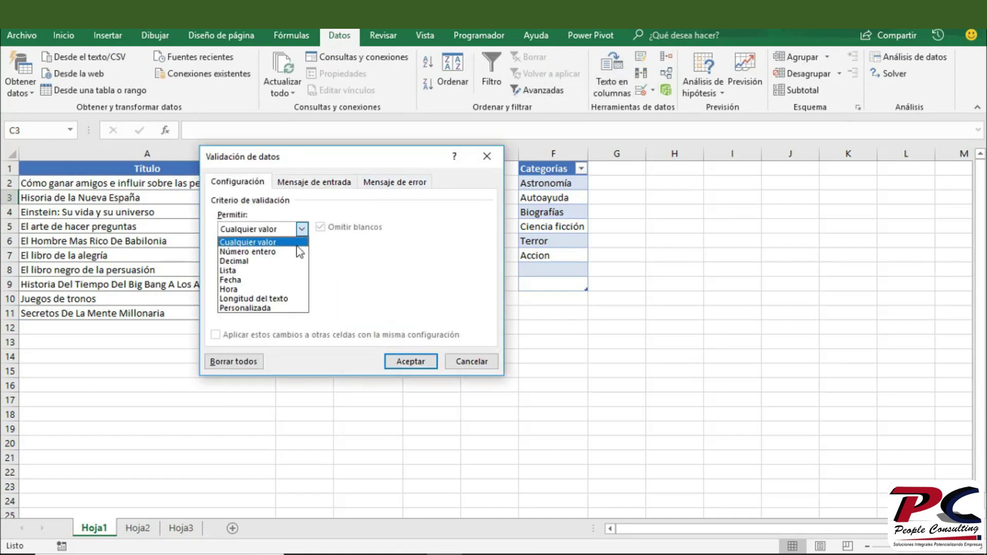
left_click(297, 271)
left_click(296, 289)
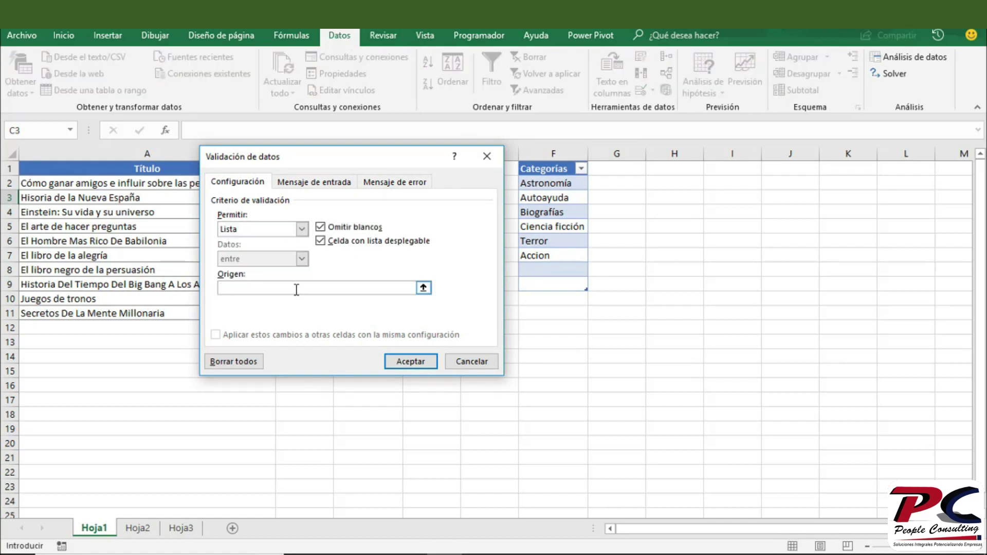
type("=indirecto(\"tabla2[Ca")
type("tegorias]\")")
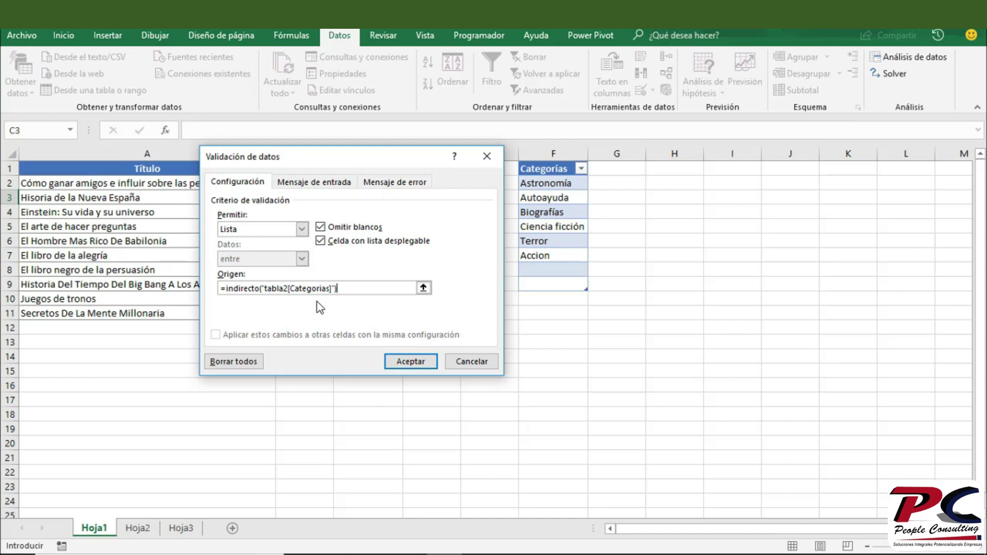
left_click(410, 363)
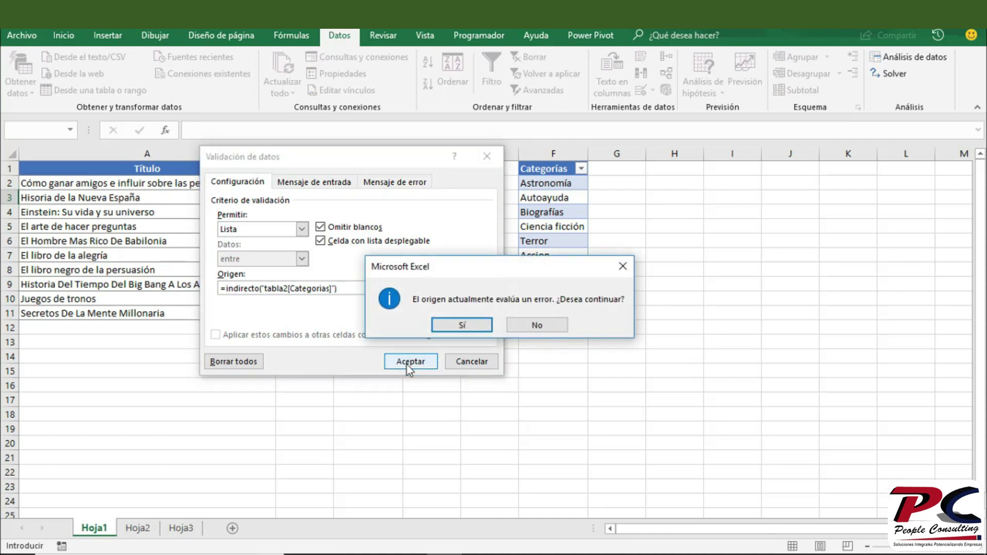
left_click(547, 326)
- Try the validation source as =indirecto("tabla2[categorias]") with a lowercase column name, and cancel the data validation for C3
left_click(329, 289)
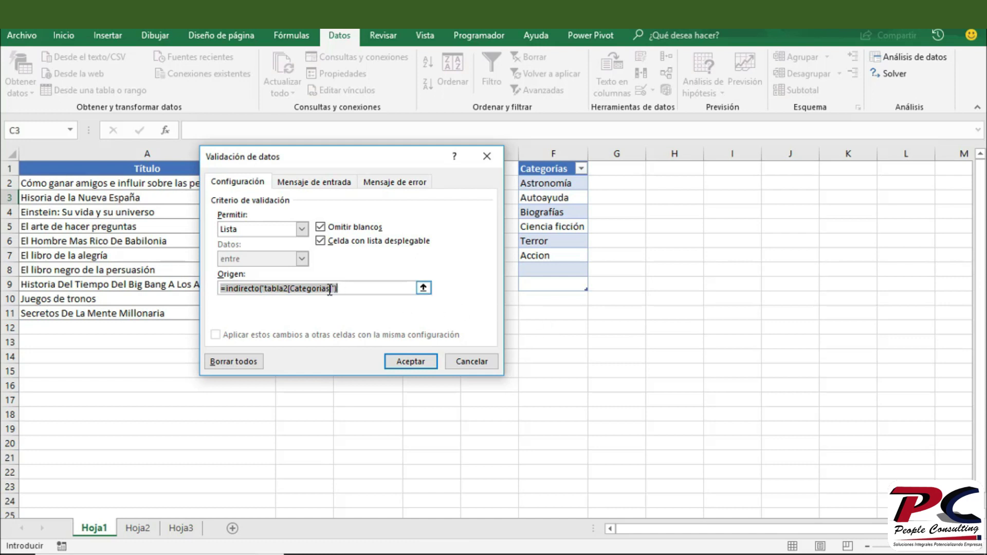
left_click(330, 289)
left_click(296, 289)
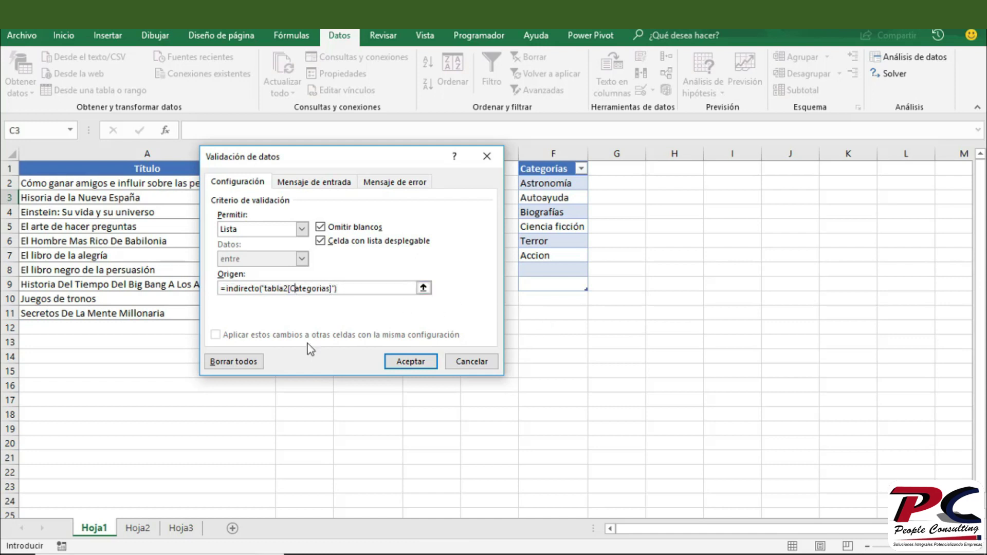
key("BackSpace")
type("c")
left_click(402, 360)
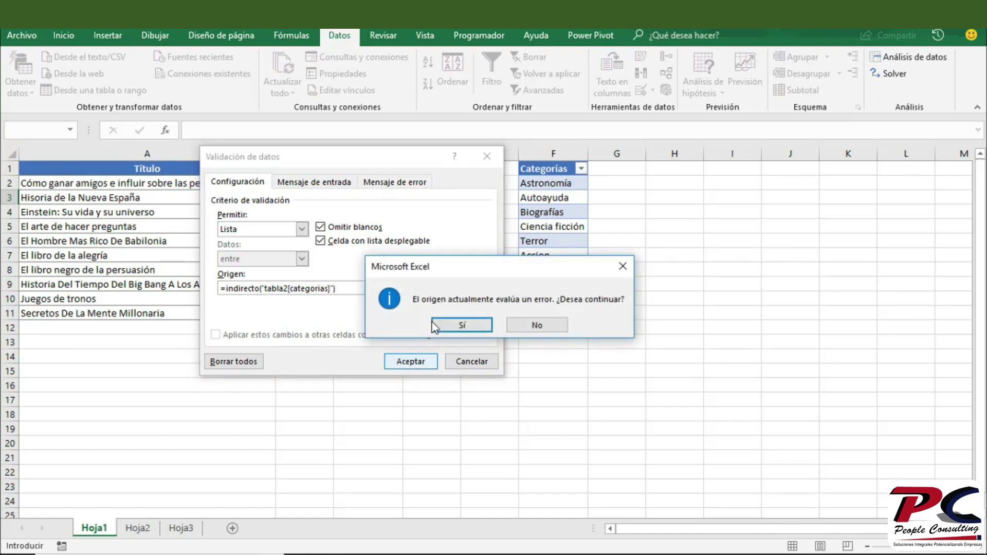
left_click(542, 329)
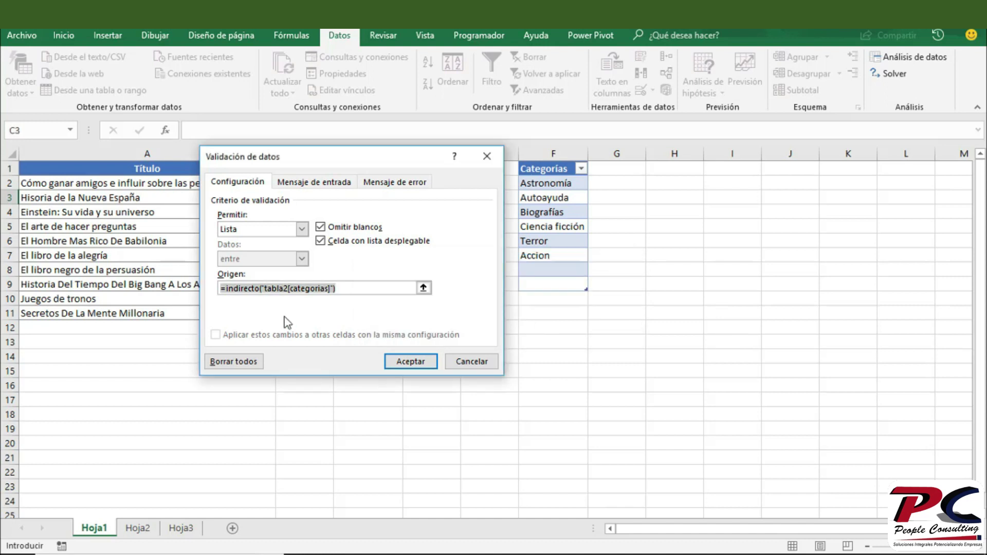
left_click(381, 289)
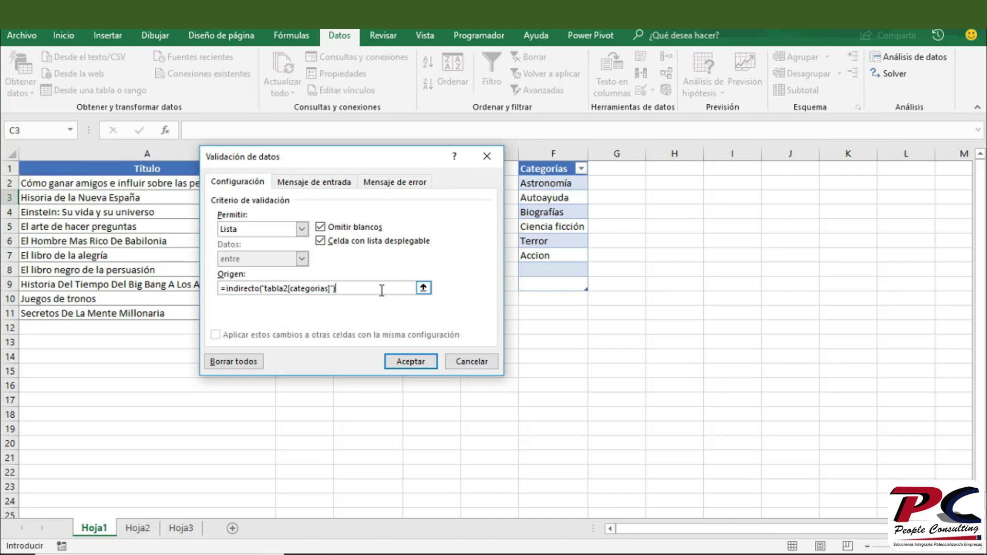
left_click(471, 362)
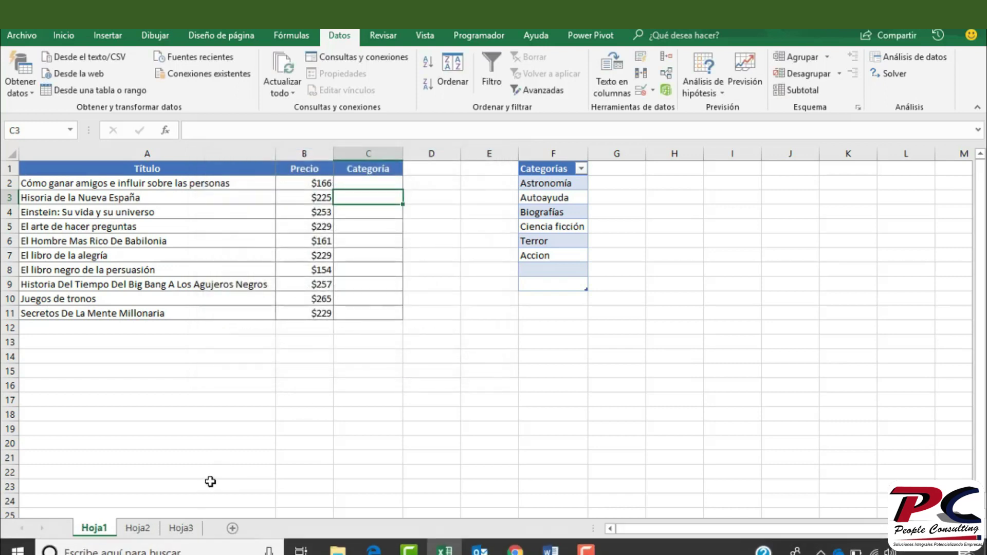
- Rename the header of the category table on Hoja3 in cell C1 as categ
left_click(180, 529)
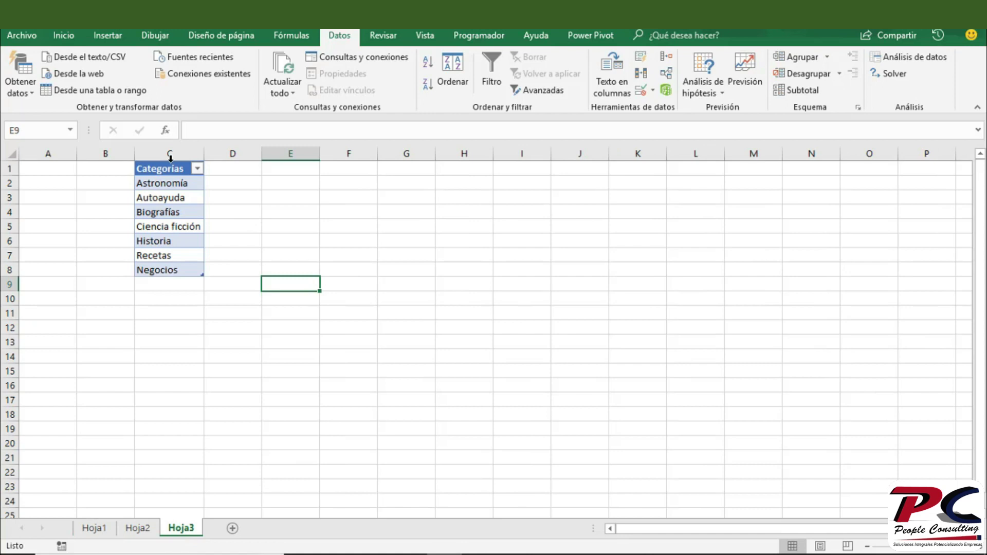
left_click(175, 240)
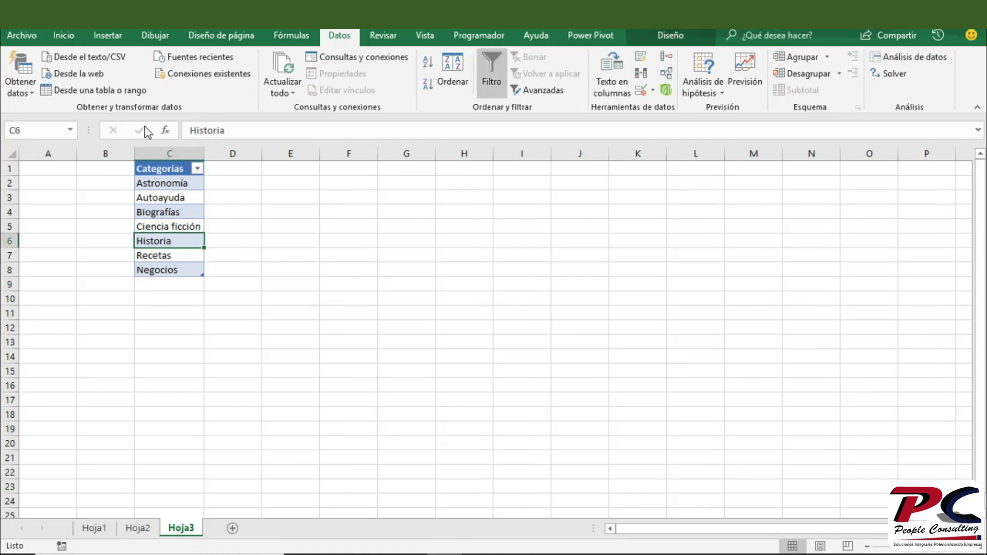
left_click(670, 35)
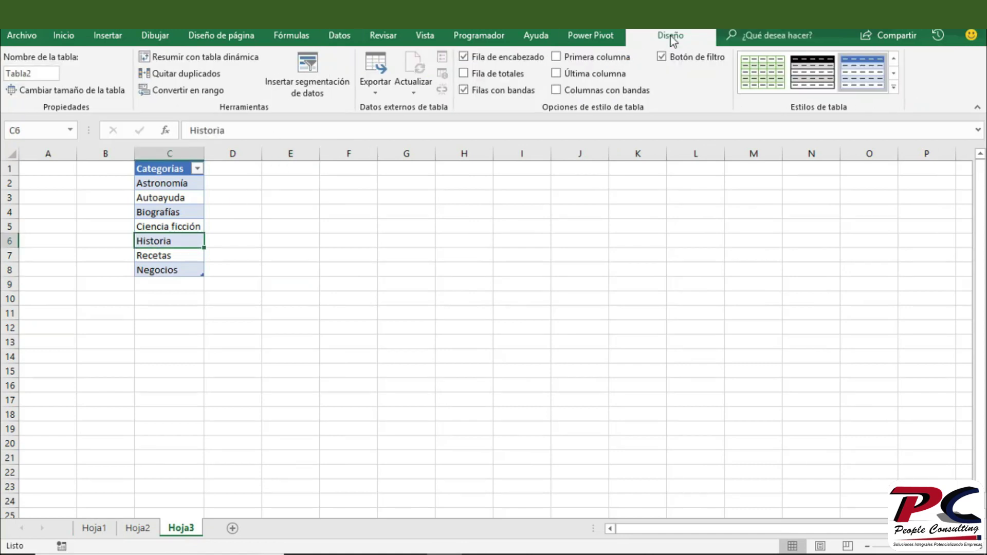
left_click(170, 170)
double_click(170, 169)
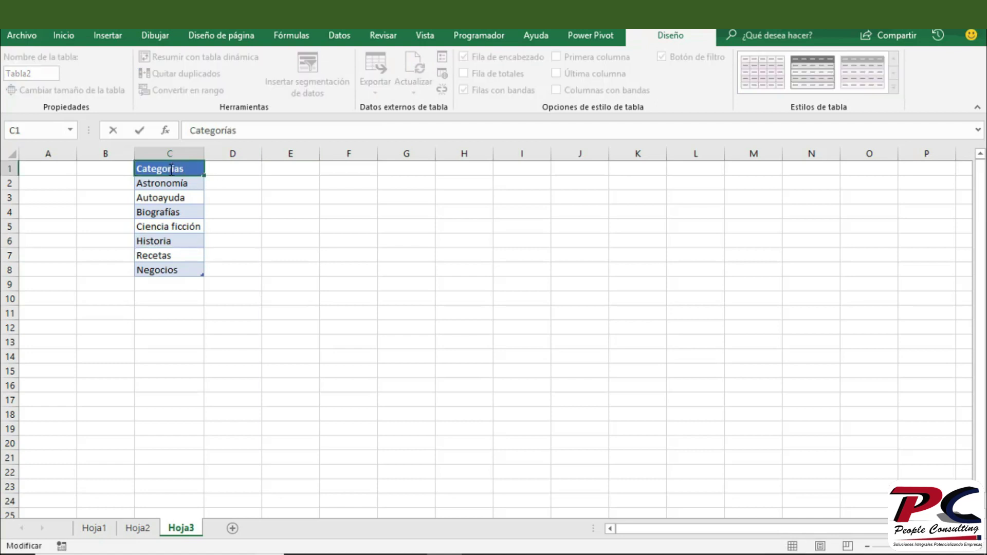
key("BackSpace")
key("BackSpace")
key("BackSpace")
key("BackSpace")
key("BackSpace")
key("BackSpace")
key("BackSpace")
key("Delete")
key("Delete")
key("Delete")
type("categ")
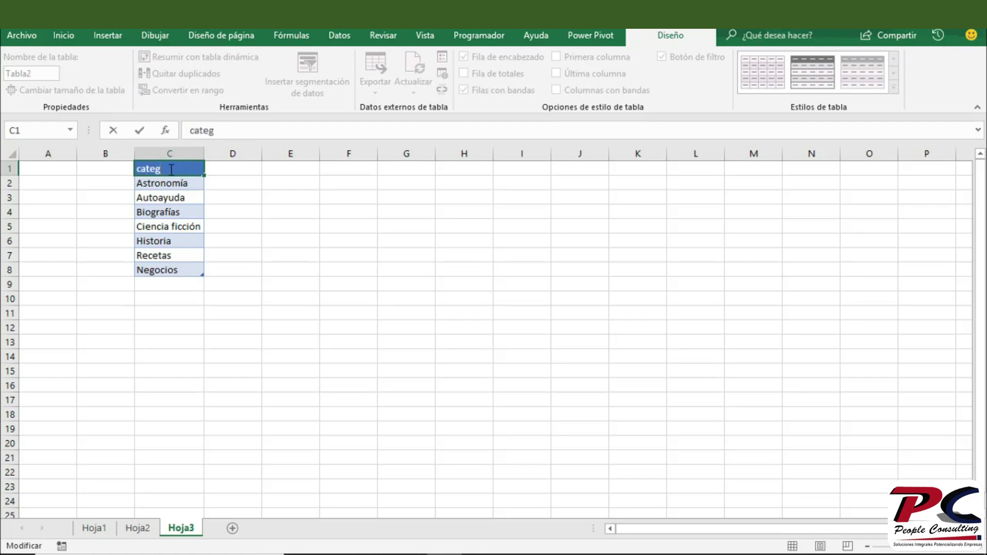
key("Return")
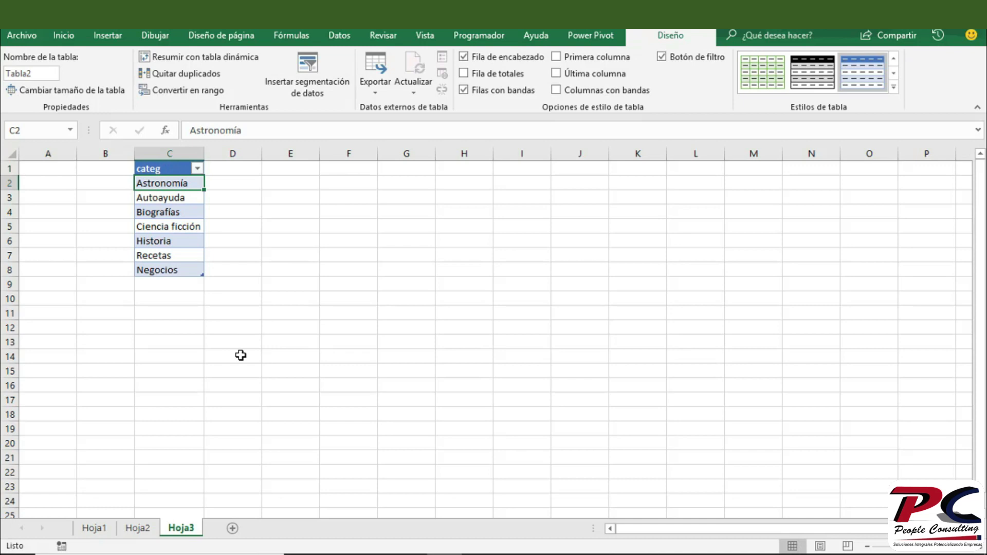
- Add a Lista data validation to cell C3 on Hoja1 with the source =indirecto("tabla2[categ]") and open its drop-down list
left_click(97, 527)
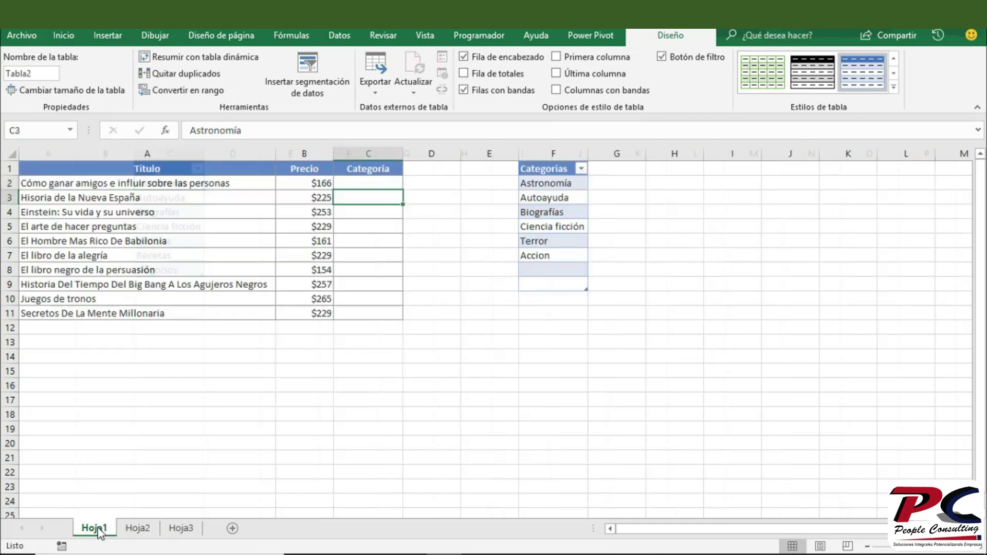
left_click(339, 35)
left_click(641, 90)
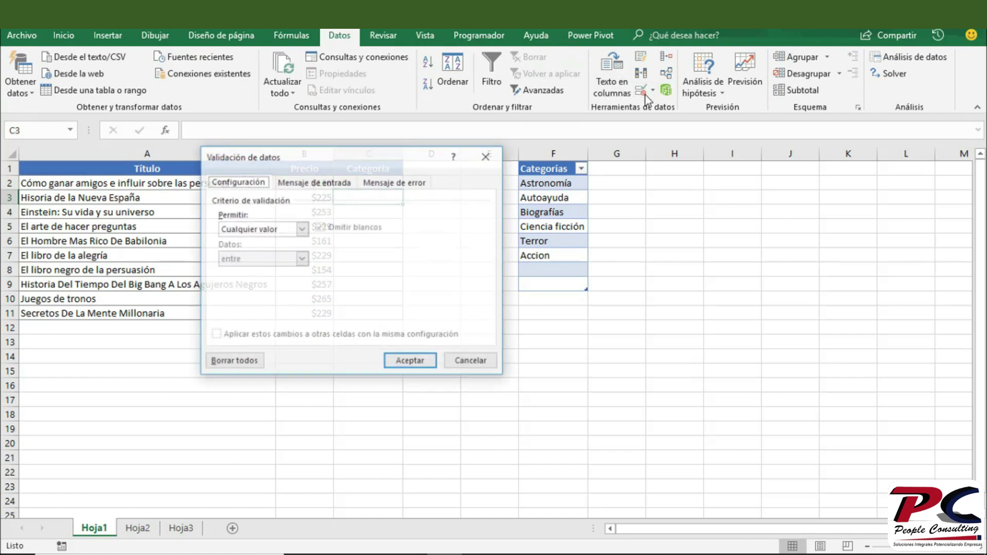
left_click(302, 228)
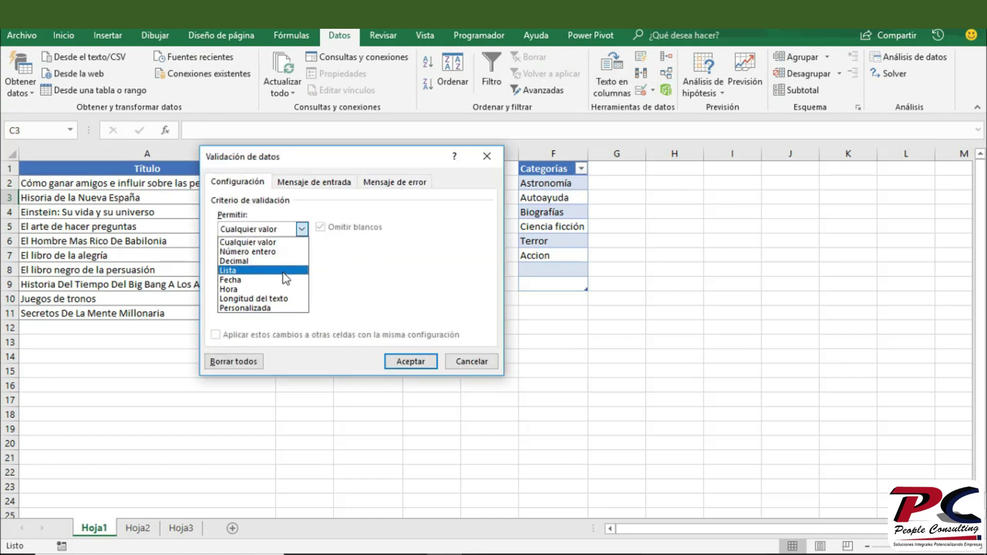
left_click(284, 268)
left_click(280, 289)
type("=indiredct")
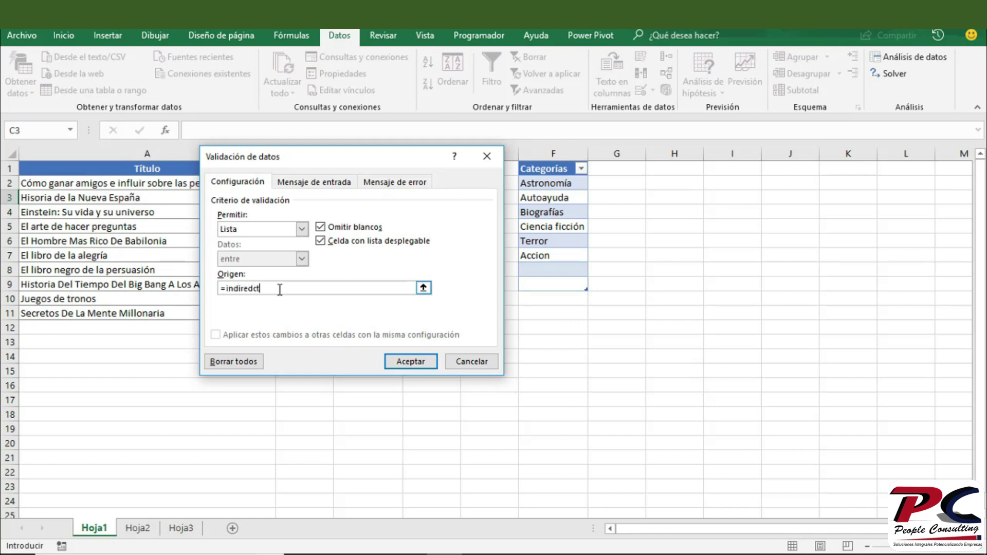
key("BackSpace")
key("BackSpace")
type("cto(\"tabla2[categ")
left_click(410, 362)
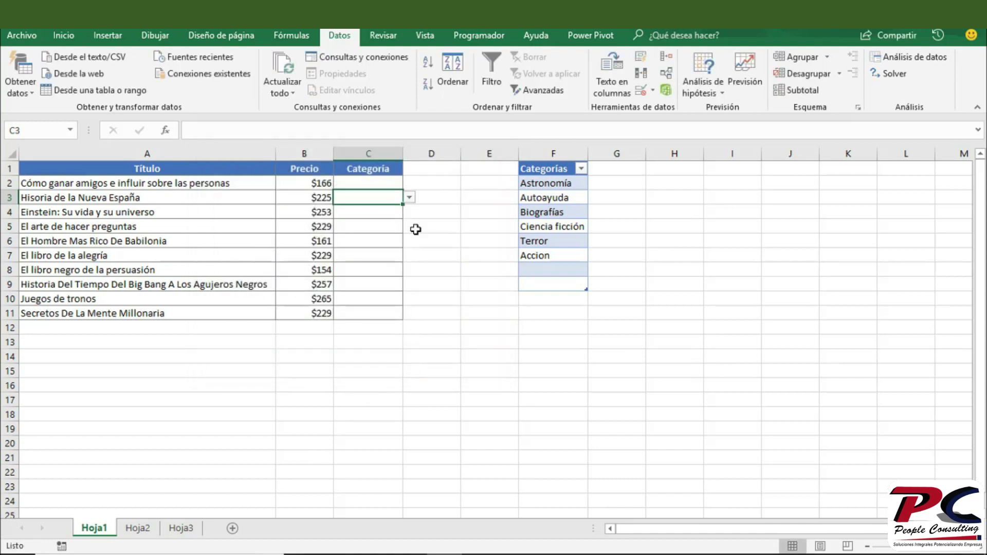
left_click(409, 198)
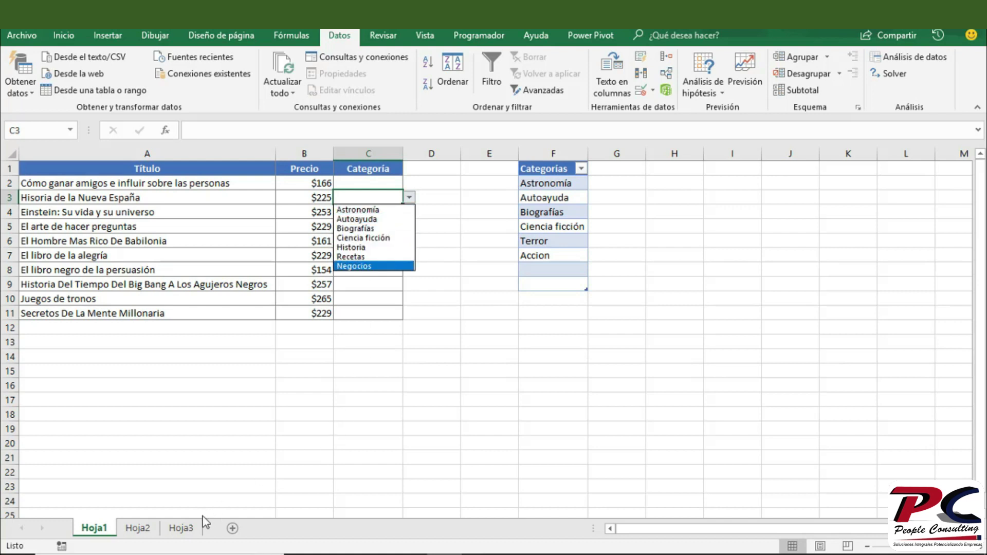
- Add the categories Terror and Accion in C9 and C10, directly below the category table's last row on Hoja3
left_click(178, 529)
left_click(178, 530)
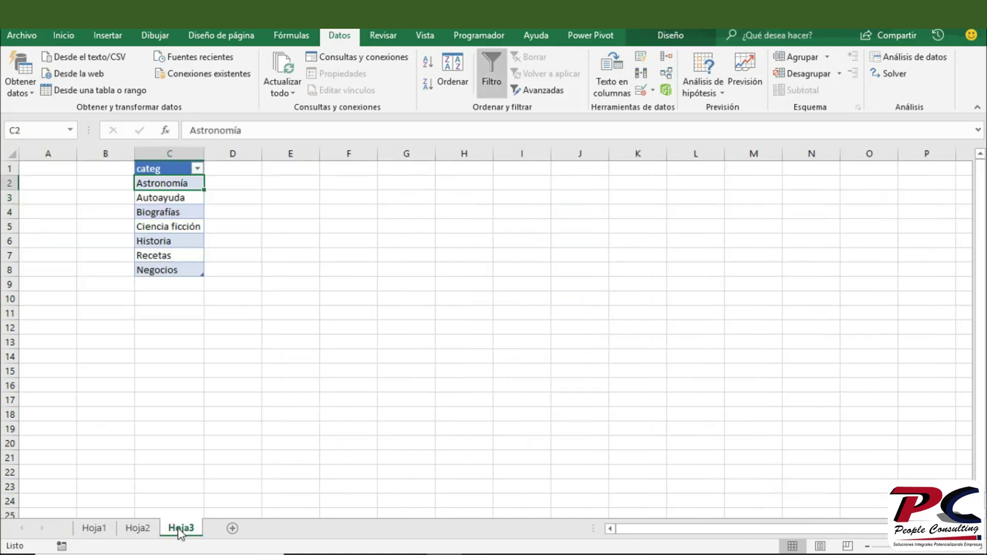
left_click(184, 286)
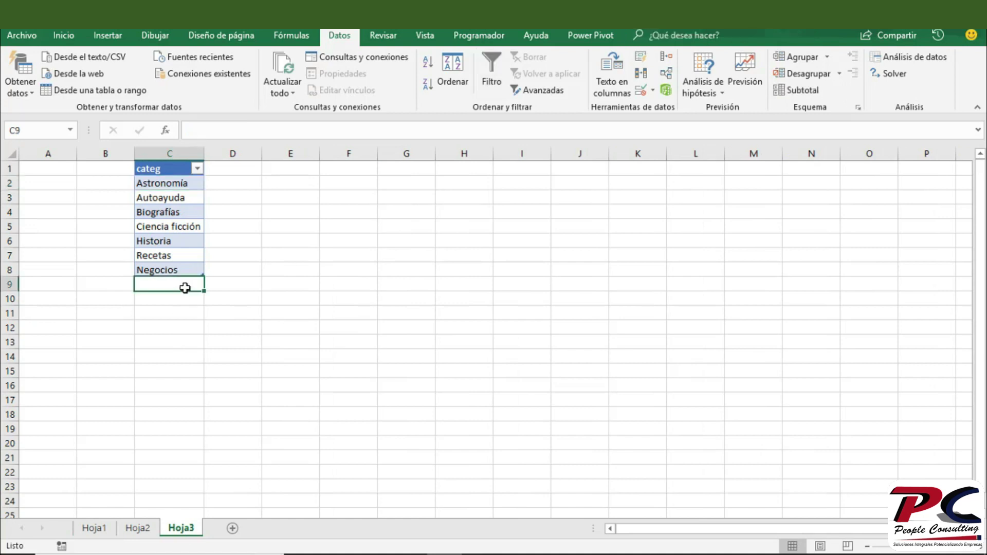
type("Terror")
key("Return")
type("Accion")
key("Return")
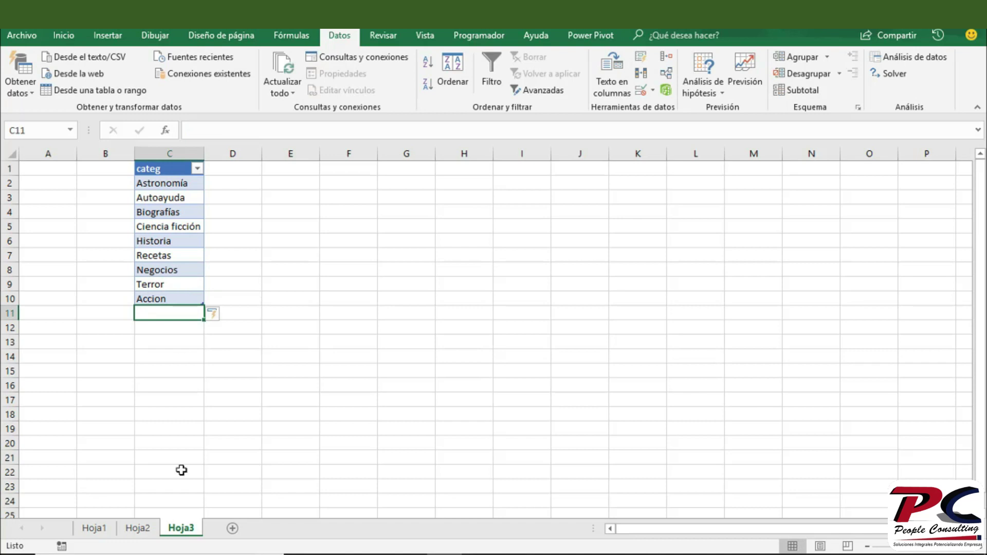
- Check the drop-down list of cell C3 on Hoja1 for the added categories and compare it with the category table on Hoja3
left_click(95, 531)
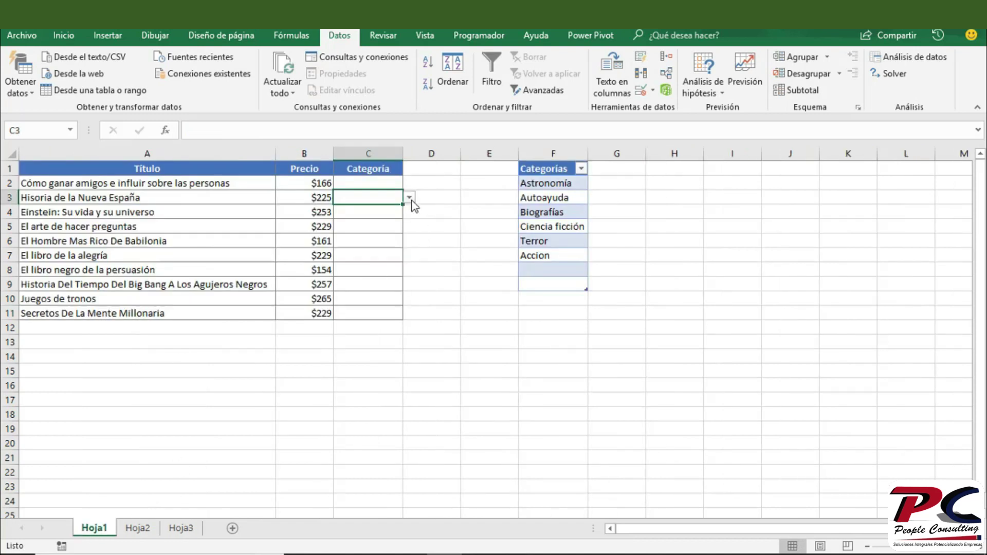
left_click(410, 197)
mouse_move(405, 245)
left_mouse_down()
mouse_move(408, 265)
mouse_move(400, 239)
left_mouse_up()
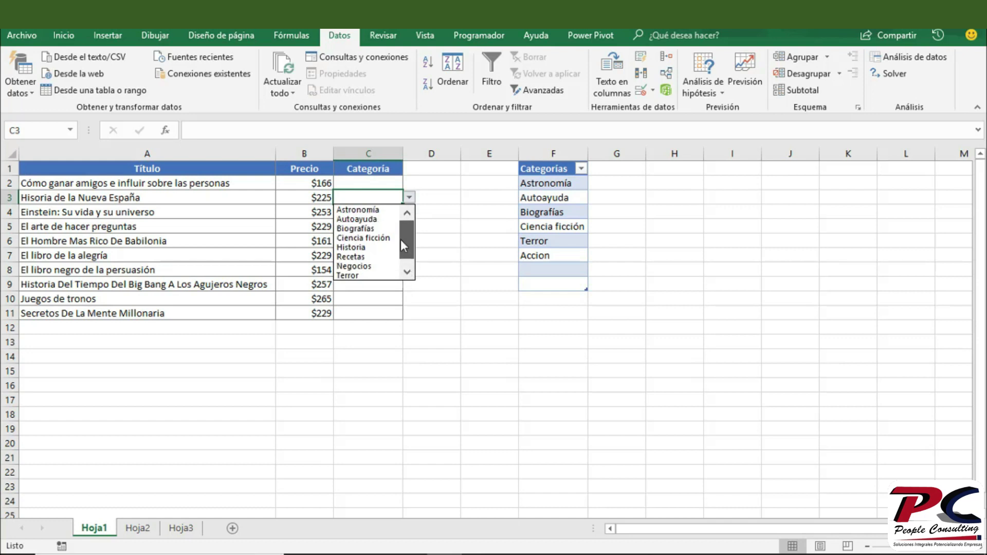
left_click(390, 384)
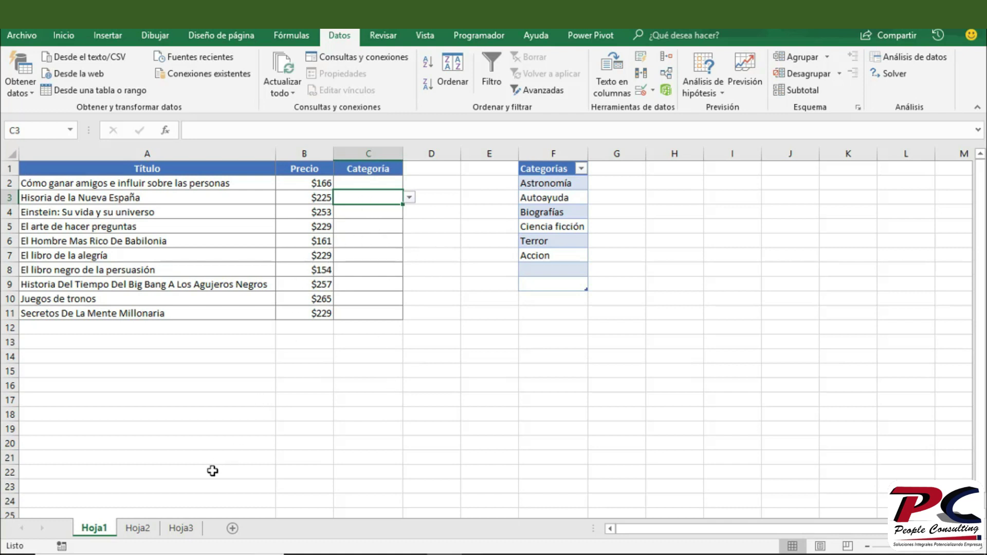
left_click(182, 529)
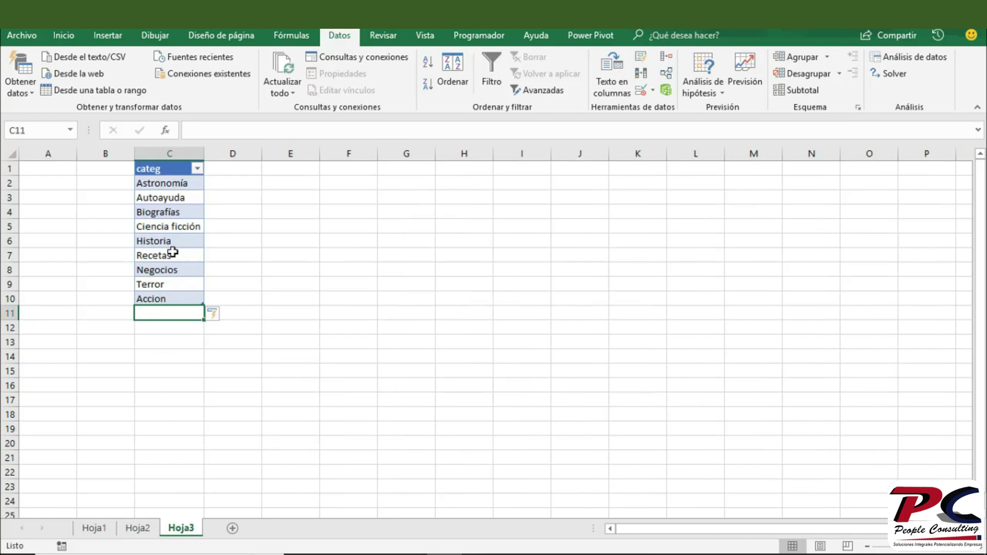
left_click(174, 152)
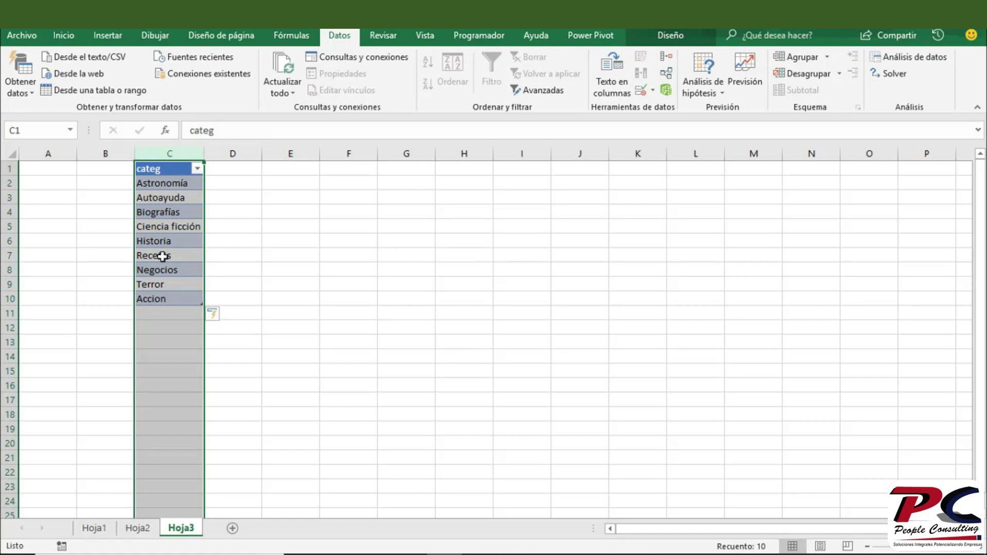
left_click(186, 298)
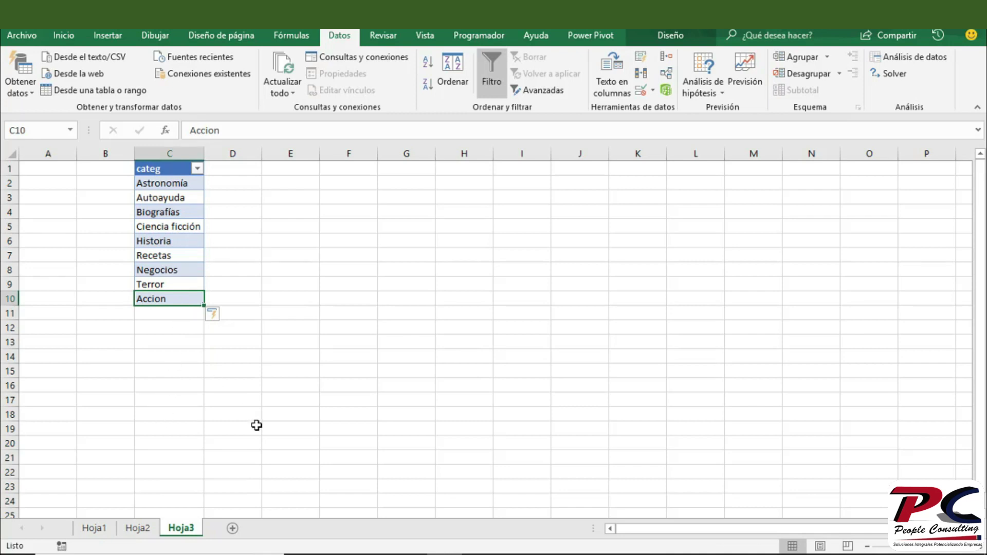
left_click(101, 528)
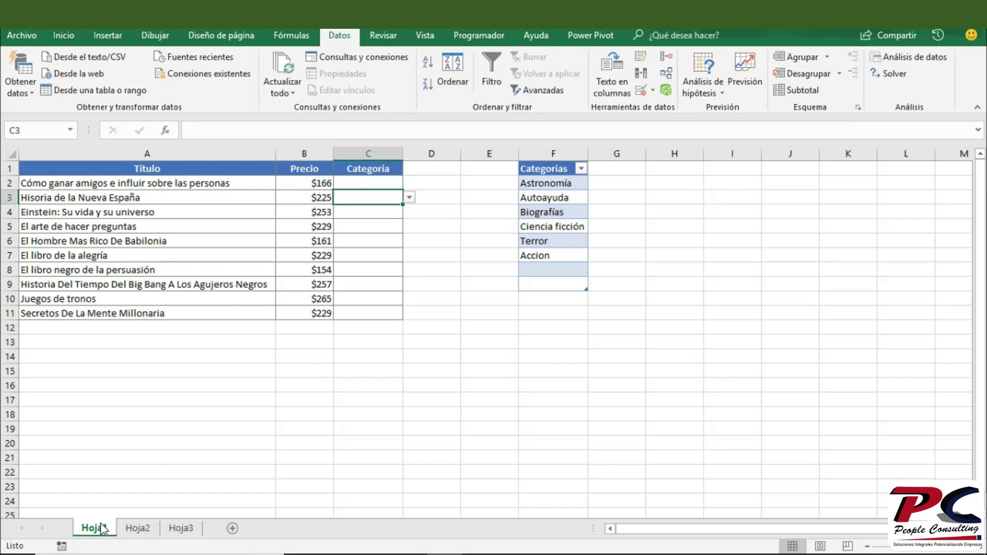
- Count the filled cells of the Categorías column on Hoja2 by entering =CONTARA(F:F) in cell H1
left_click(137, 530)
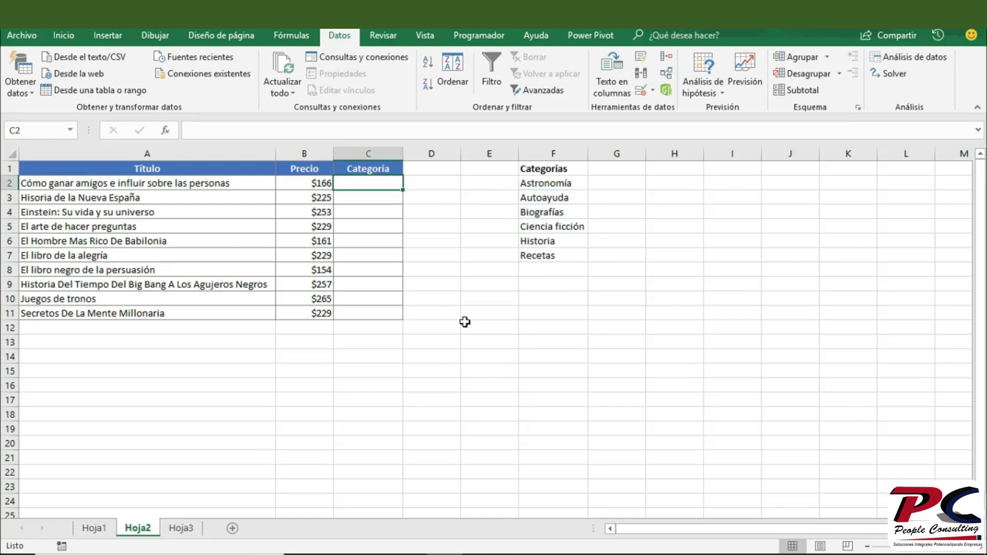
left_click(544, 193)
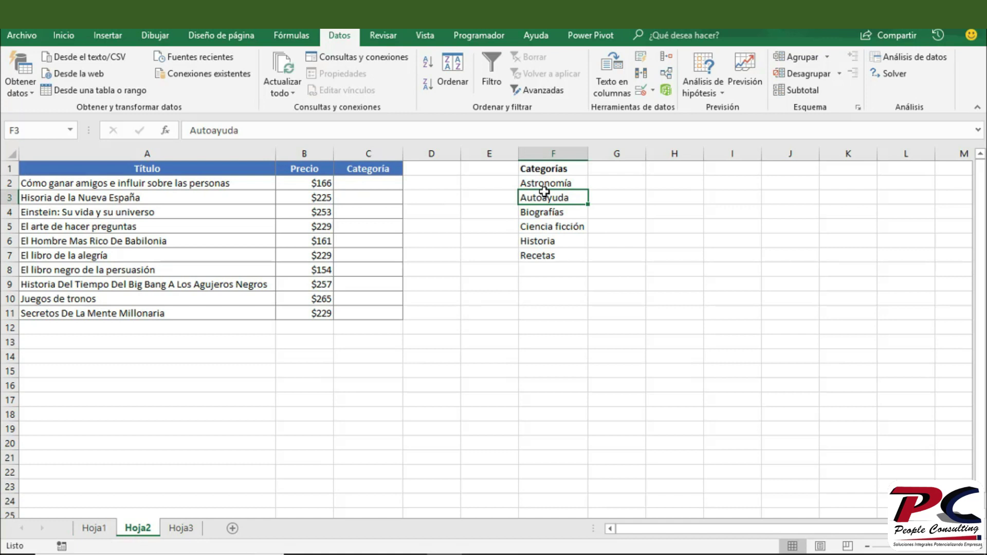
left_click(675, 168)
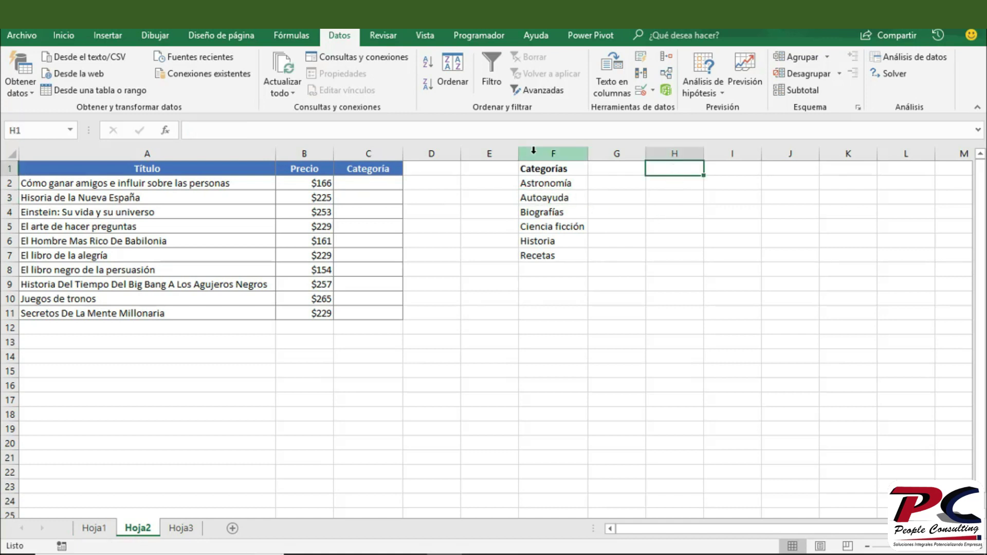
left_click(543, 167)
left_click_drag(543, 168, 540, 251)
left_click(684, 171)
type("=conta")
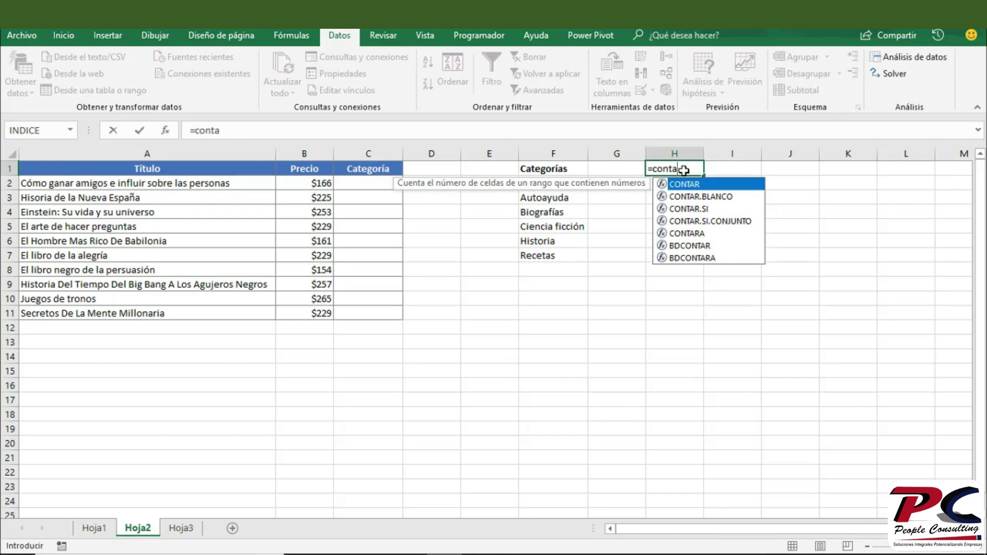
key("Down")
key("Down")
key("Down")
key("Down")
key("Tab")
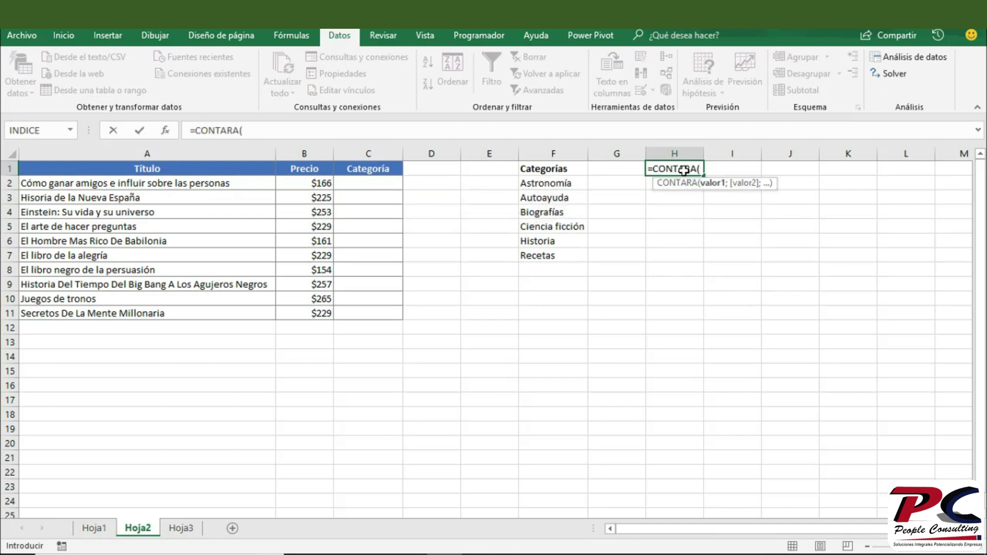
left_click(559, 170)
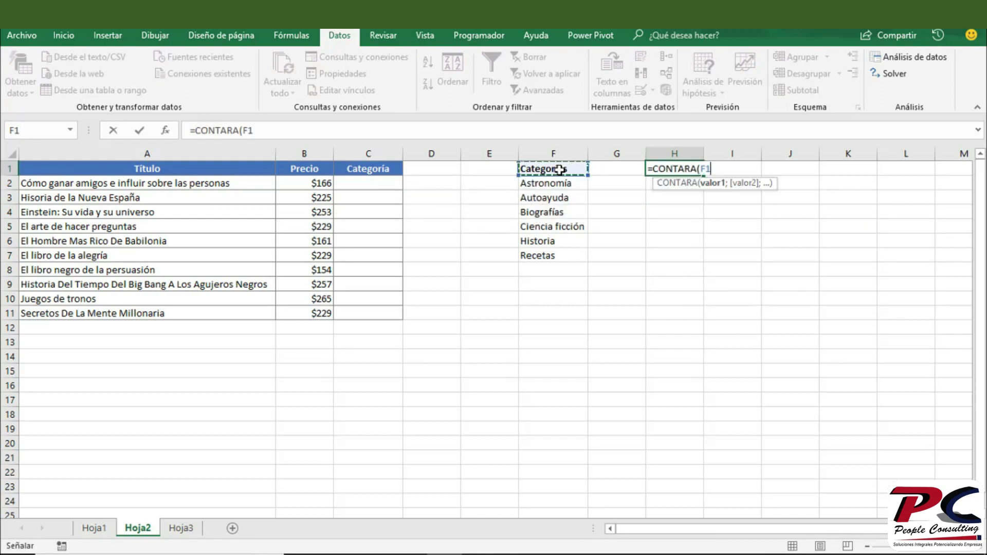
key("BackSpace")
type(":")
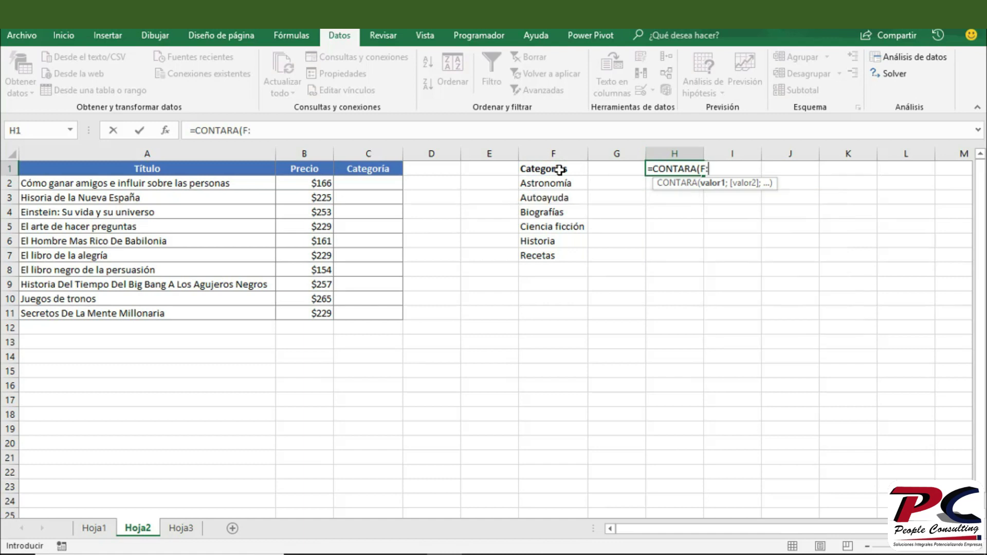
type("f)")
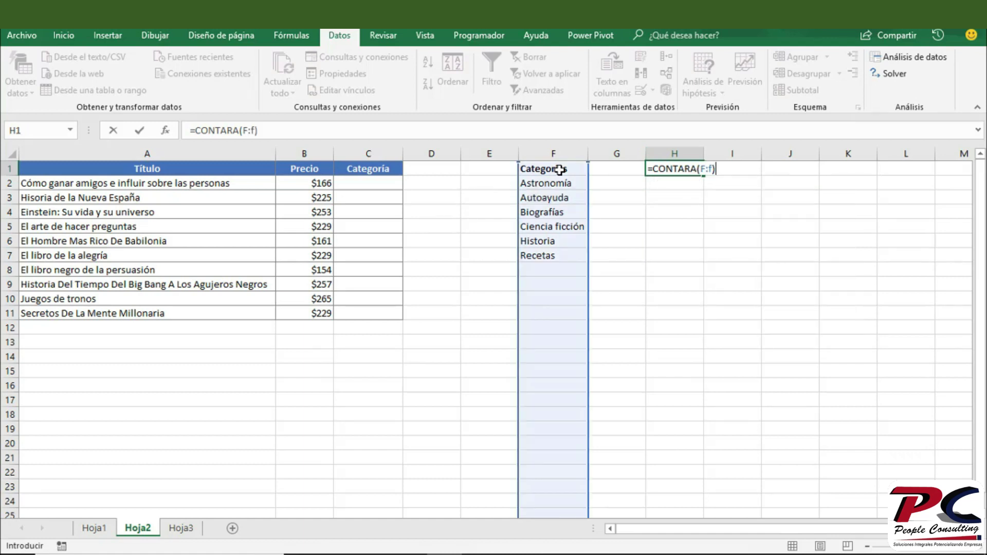
key("Return")
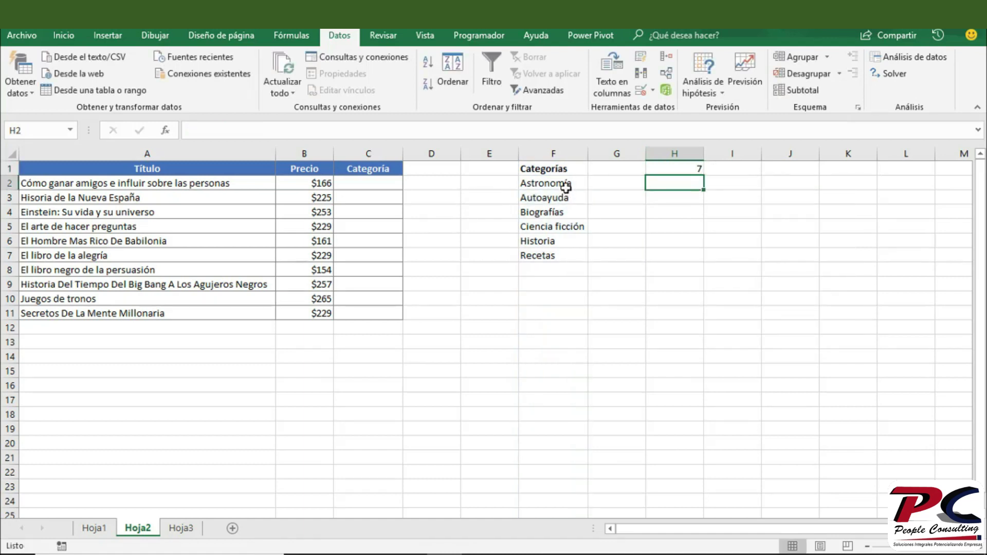
- Compare the header and category cells in F1:F7 on Hoja2 with the count in H1
left_click(566, 172)
left_click_drag(566, 187, 561, 249)
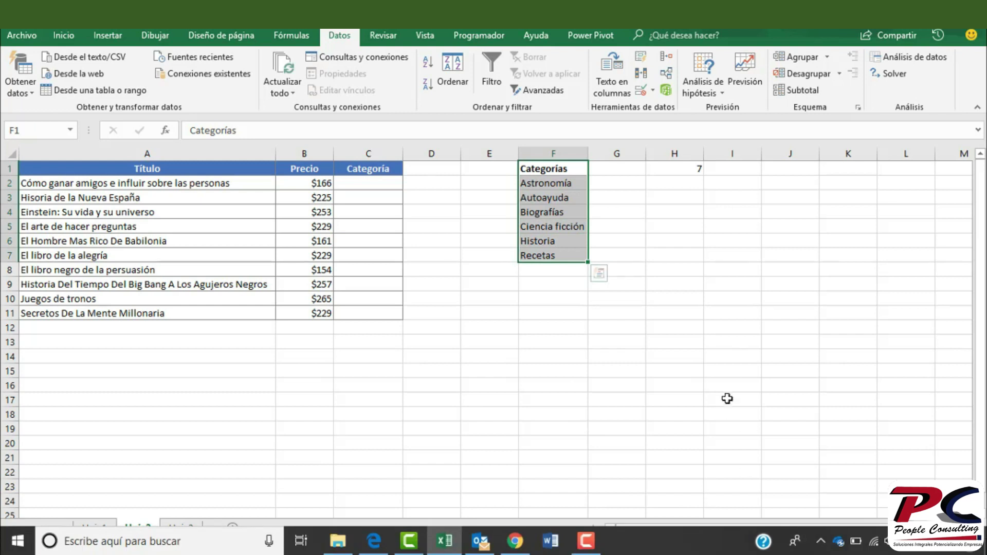
left_click(698, 296)
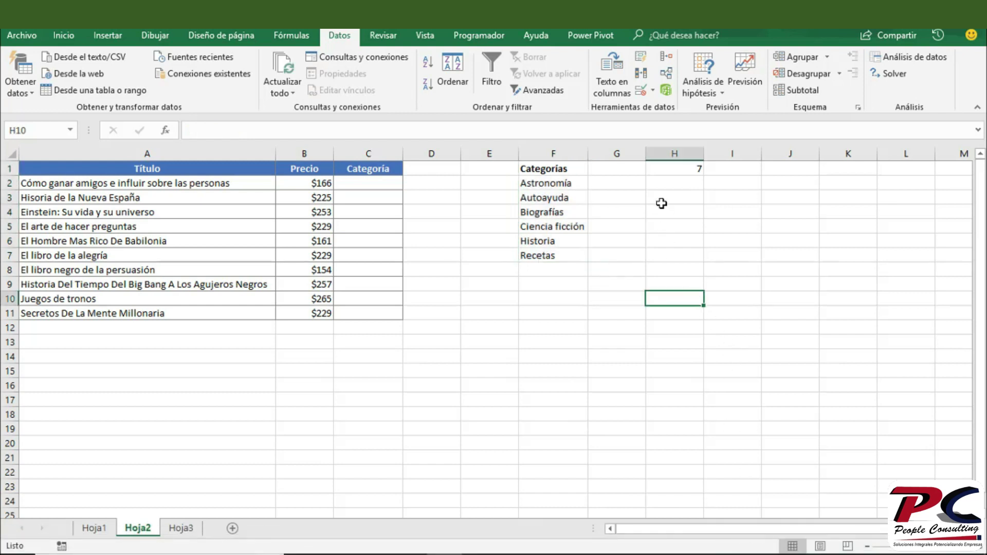
left_click(671, 169)
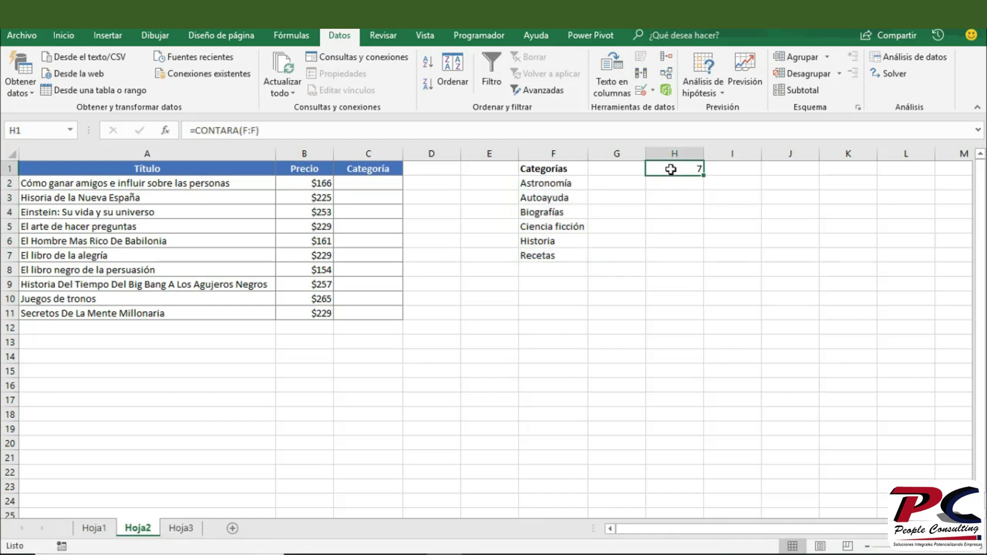
left_click(550, 169)
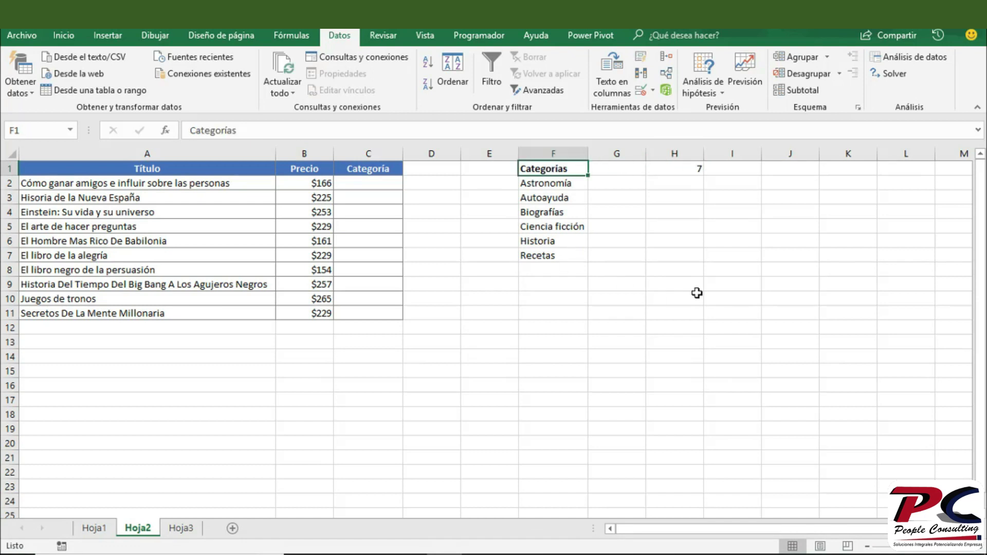
- Exclude the header from the count by changing the formula in H1 to =CONTARA(F:F)-1, and check it against F2:F7
left_click(678, 168)
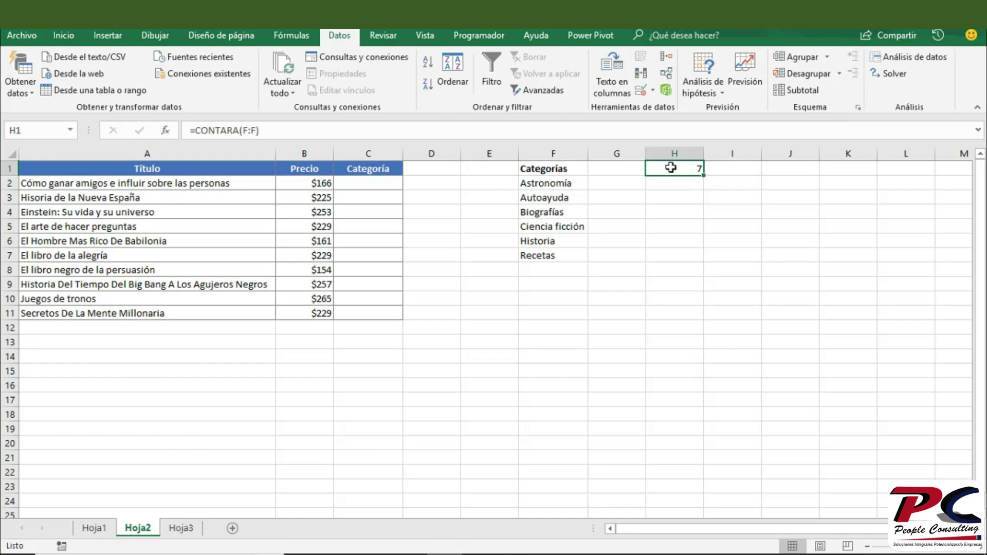
left_click(591, 132)
type("-")
key("Return")
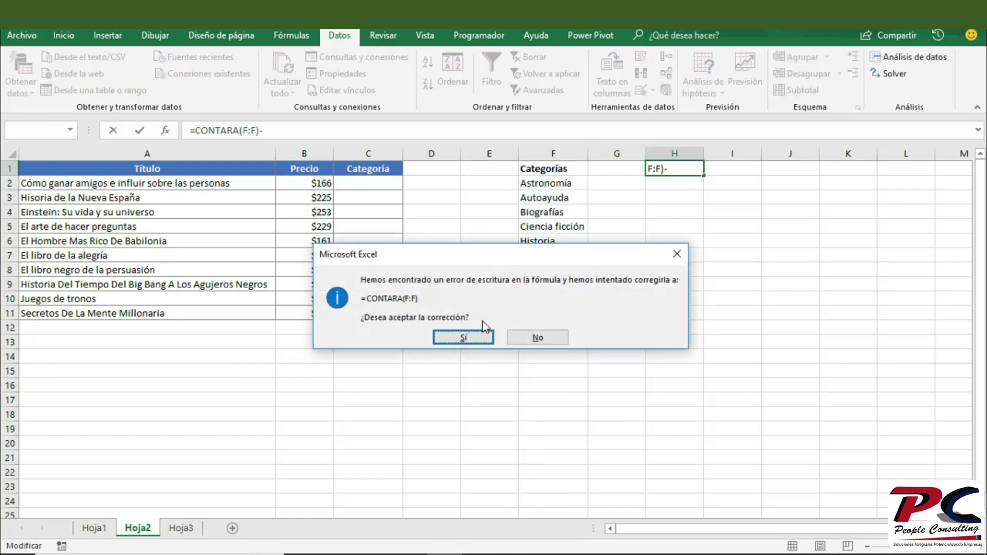
left_click(538, 338)
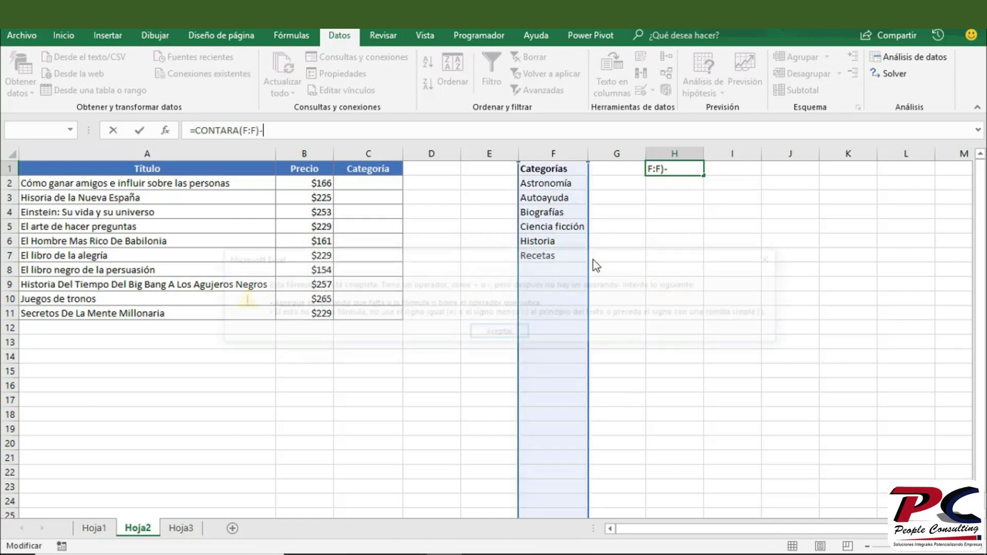
left_click(496, 333)
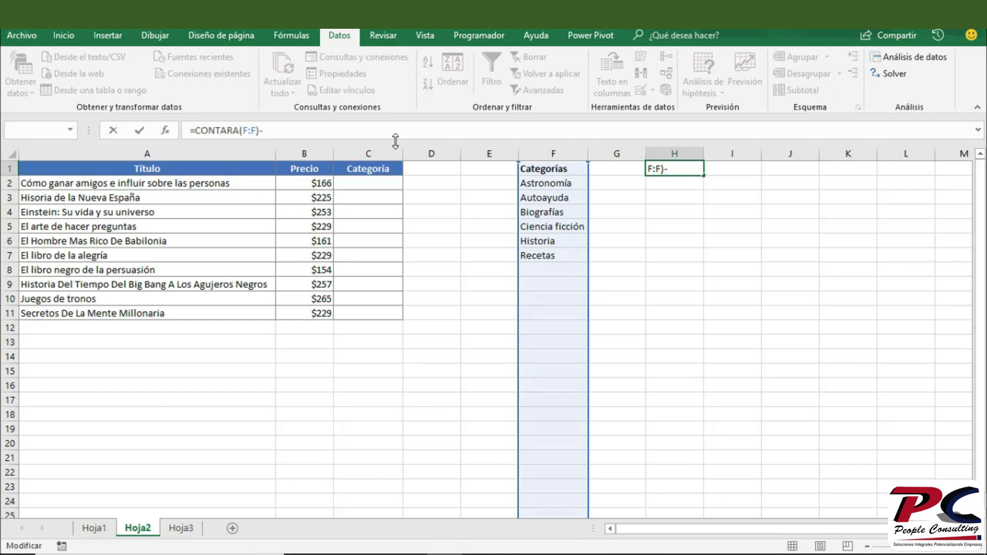
type("1")
key("Return")
left_click_drag(563, 185, 560, 253)
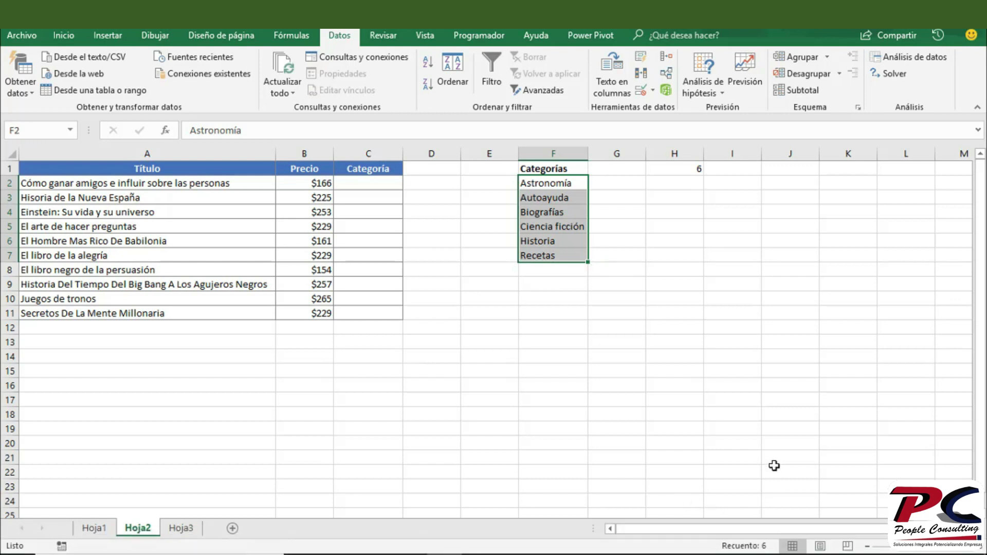
left_click(674, 167)
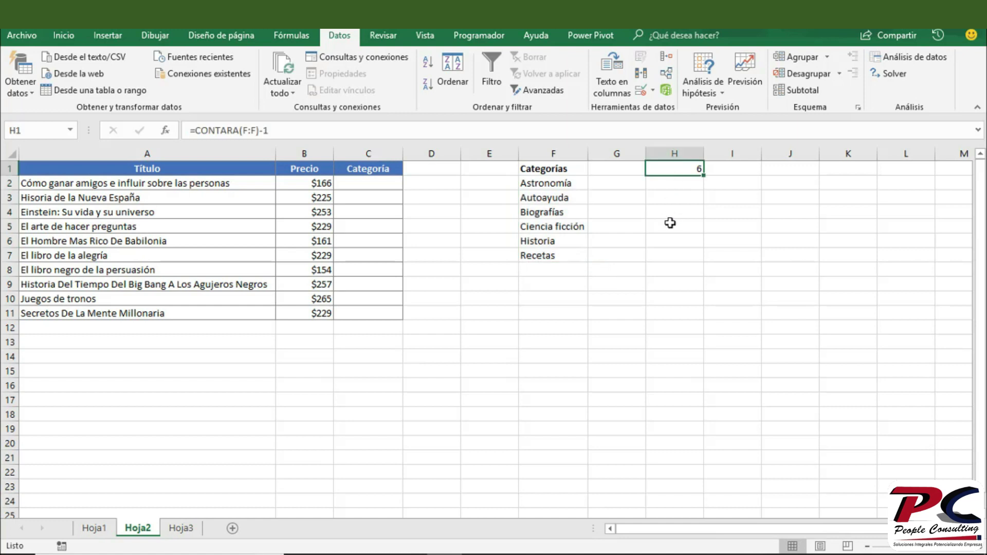
- Clear the trial count in H1 and set the data validation of cell C2 to allow a list
key("Delete")
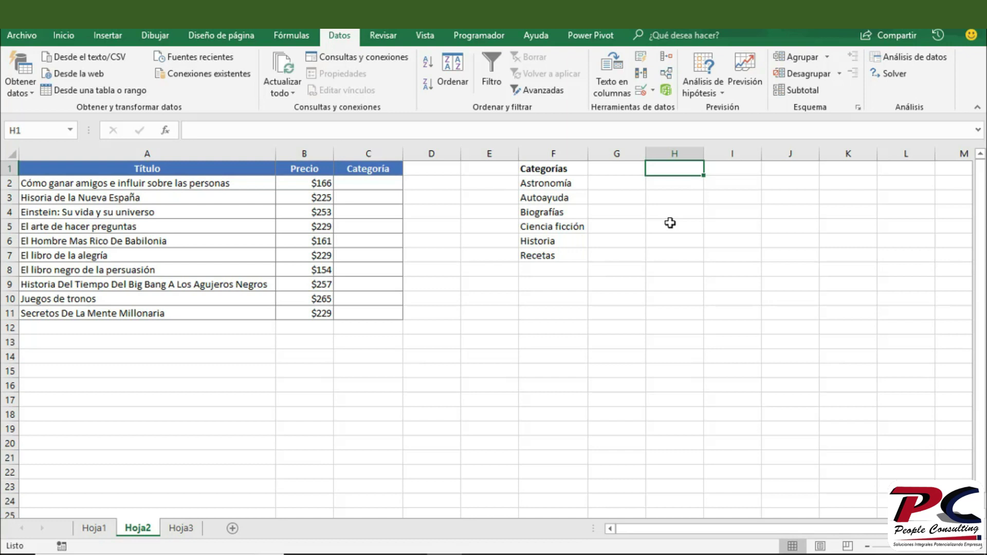
left_click(389, 187)
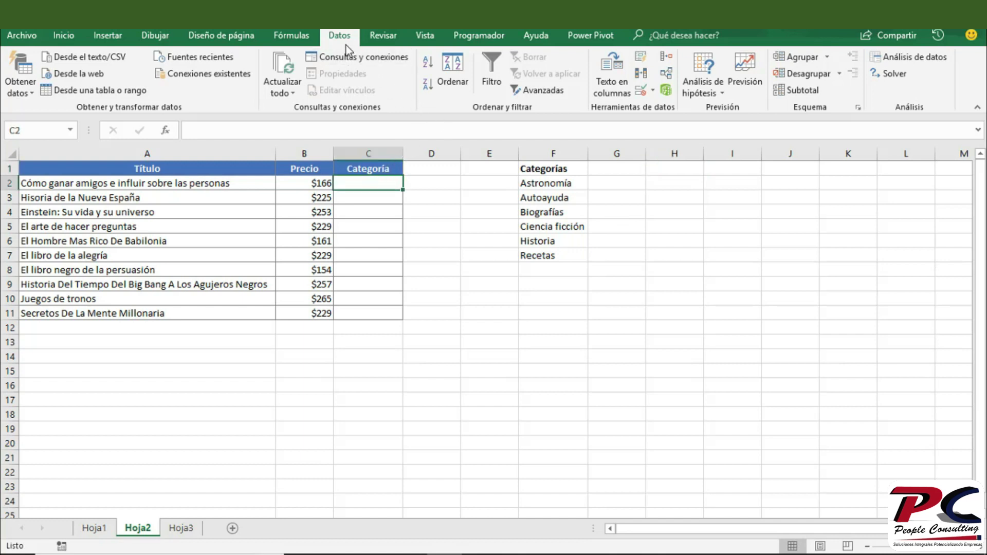
left_click(640, 91)
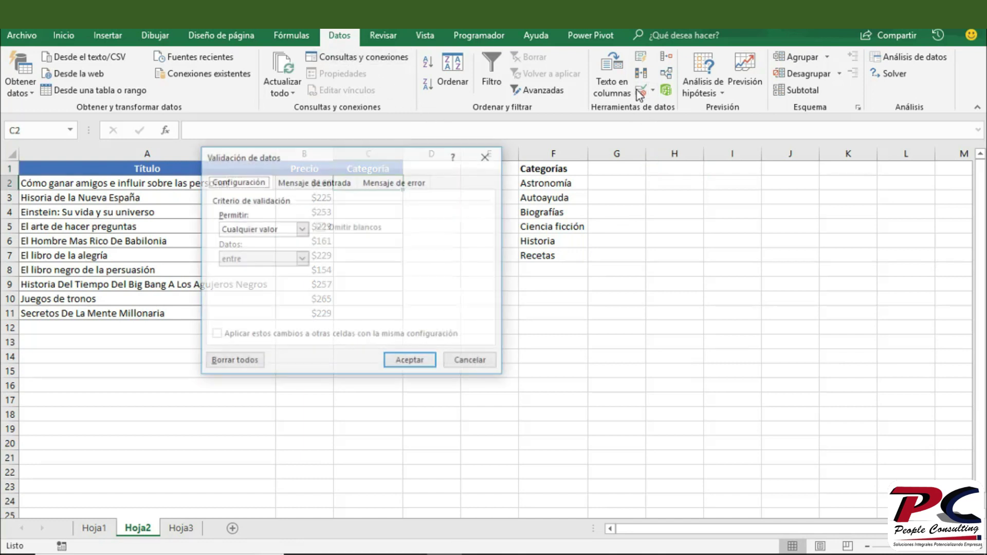
left_click(302, 229)
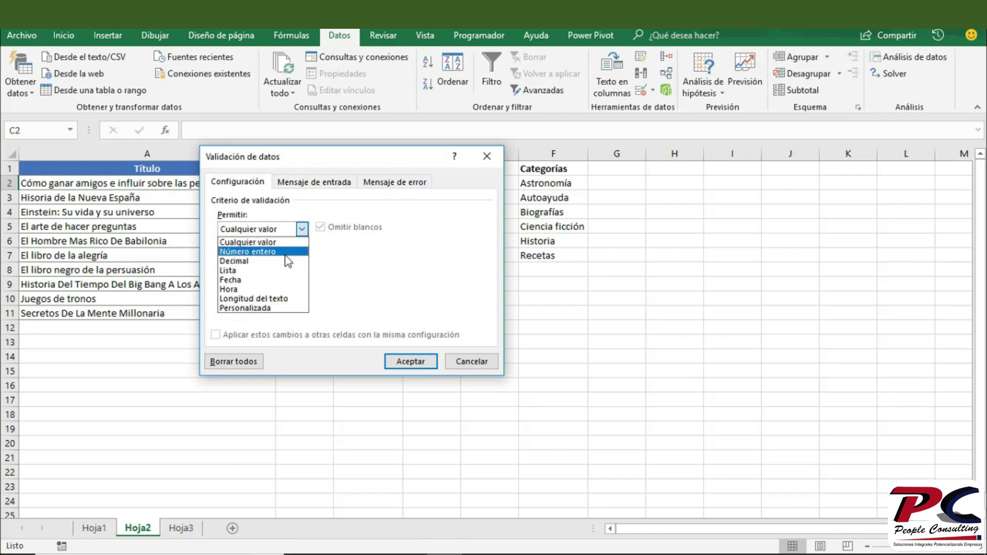
left_click(280, 270)
left_click(282, 290)
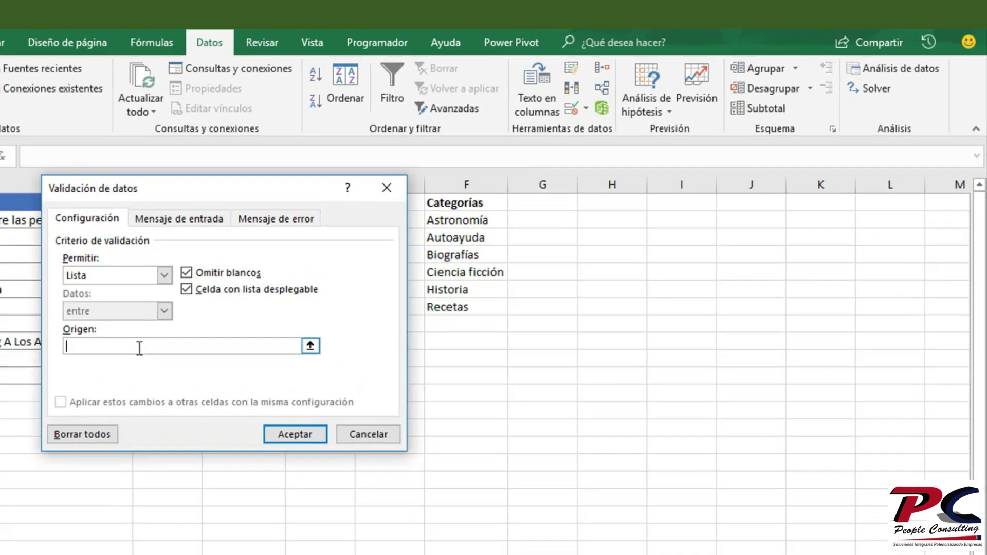
- Apply =desref($F$2;0;0;contara(f:f)-1;1) as the list source for C2 and check the cell's drop-down list
type("=ded")
key("BackSpace")
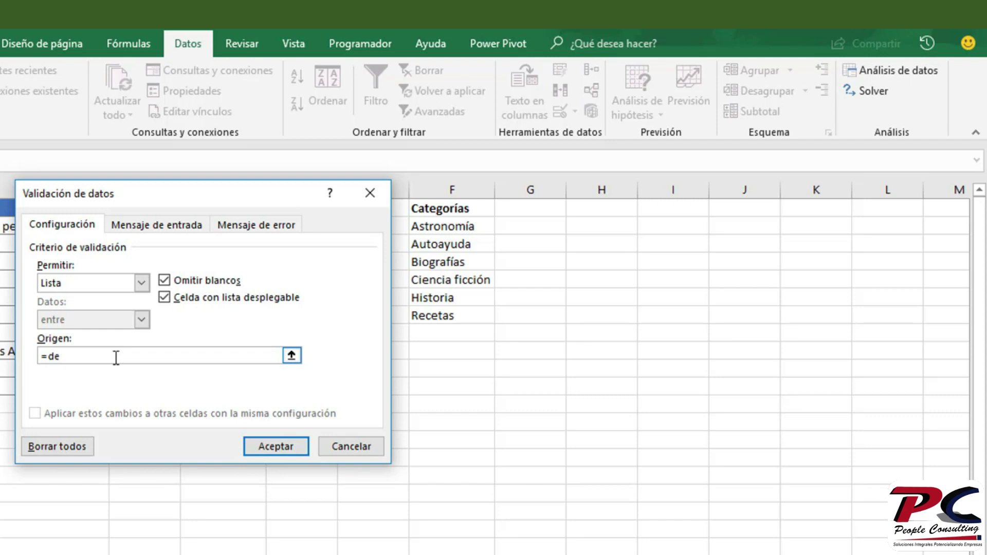
type("sref(")
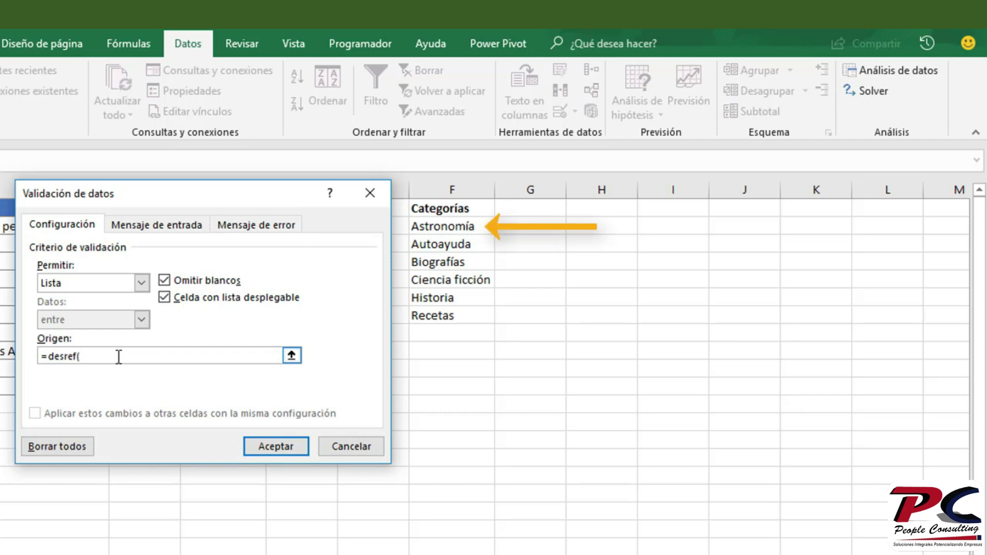
left_click(458, 228)
type(";")
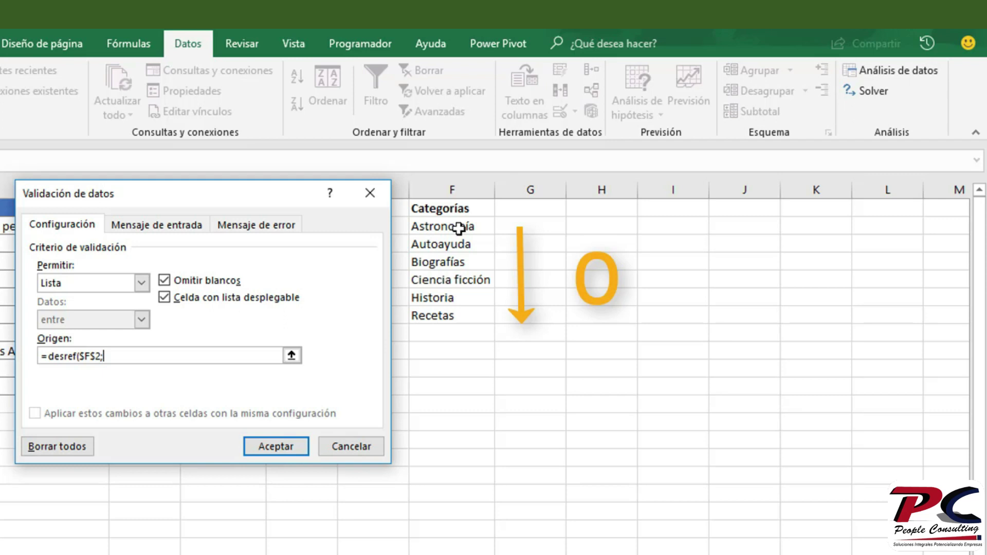
type("0;0")
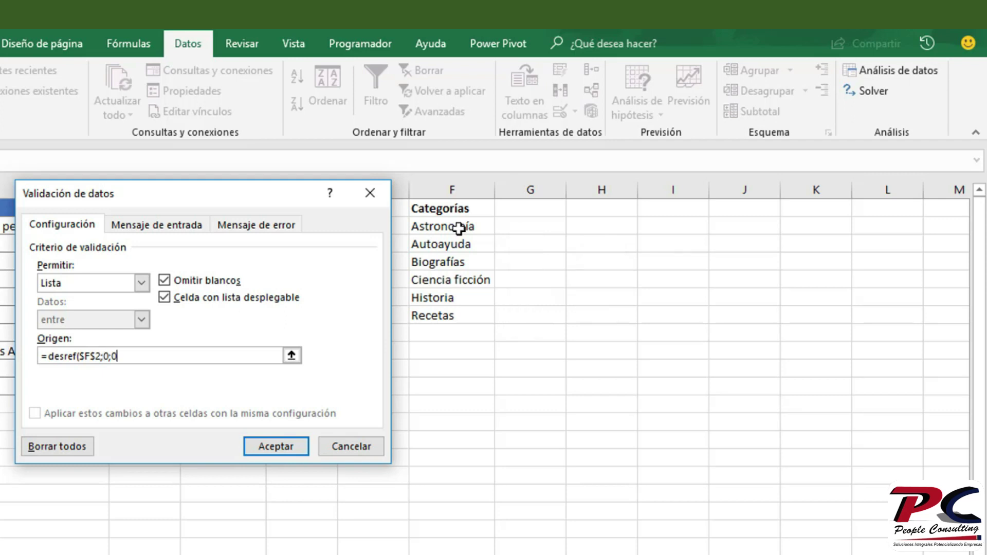
type(";")
type("contara(f:f)-1;1")
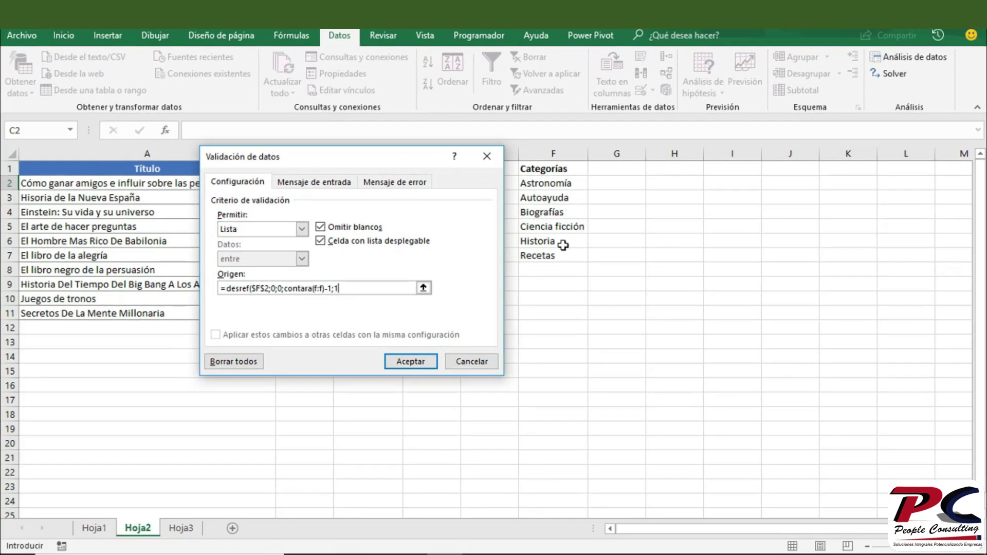
type(")")
left_click(431, 363)
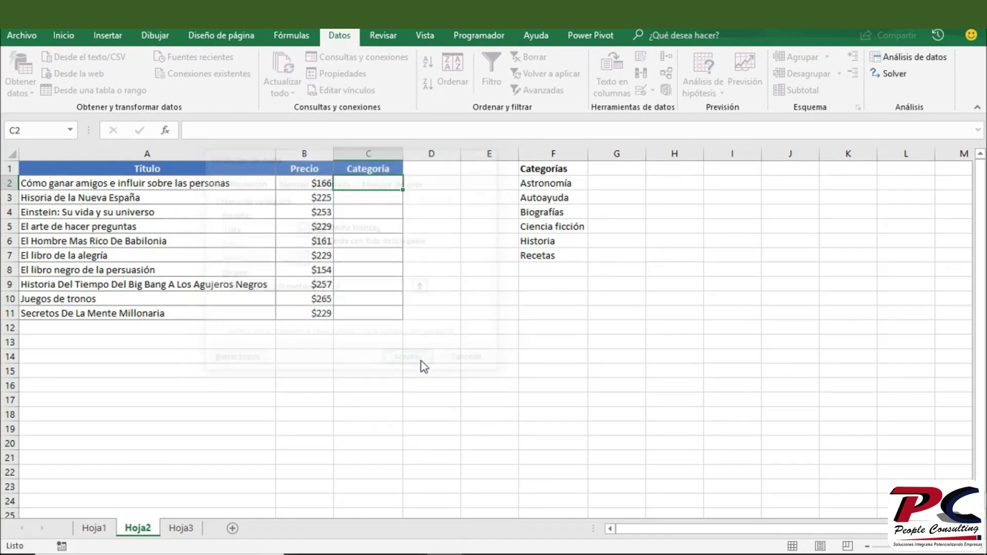
left_click(412, 184)
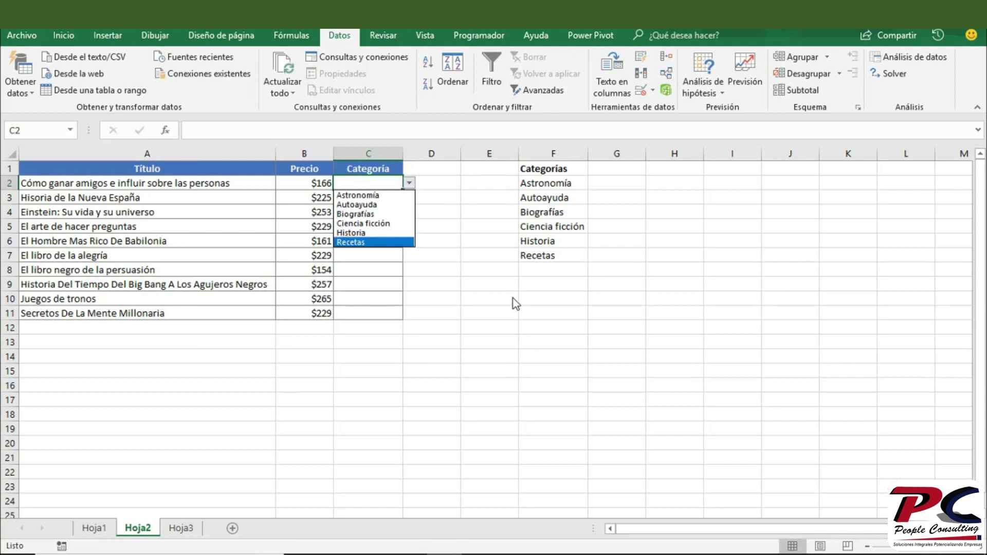
- Add the category Terror in cell F8, below Recetas
left_click(561, 270)
left_click(557, 271)
type("Terror")
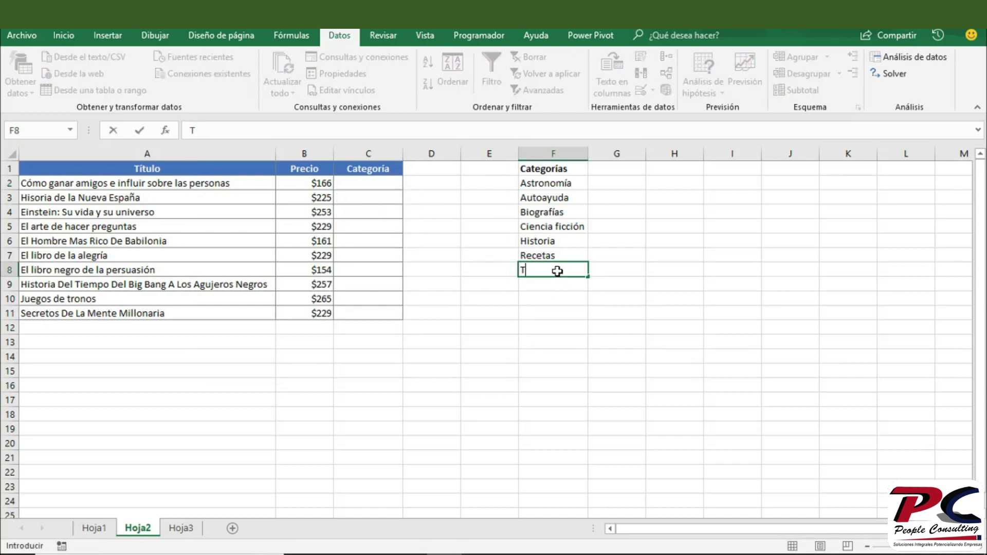
key("Return")
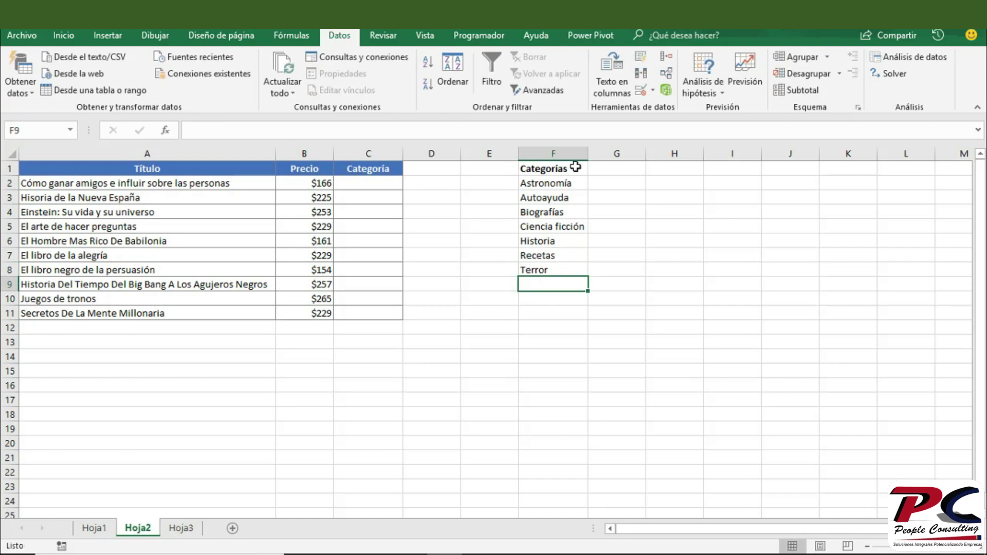
- Review the Categorías range with its header (F1:F8) and without it (F2:F8), and check C2's drop-down list for Terror
left_click_drag(572, 168, 558, 277)
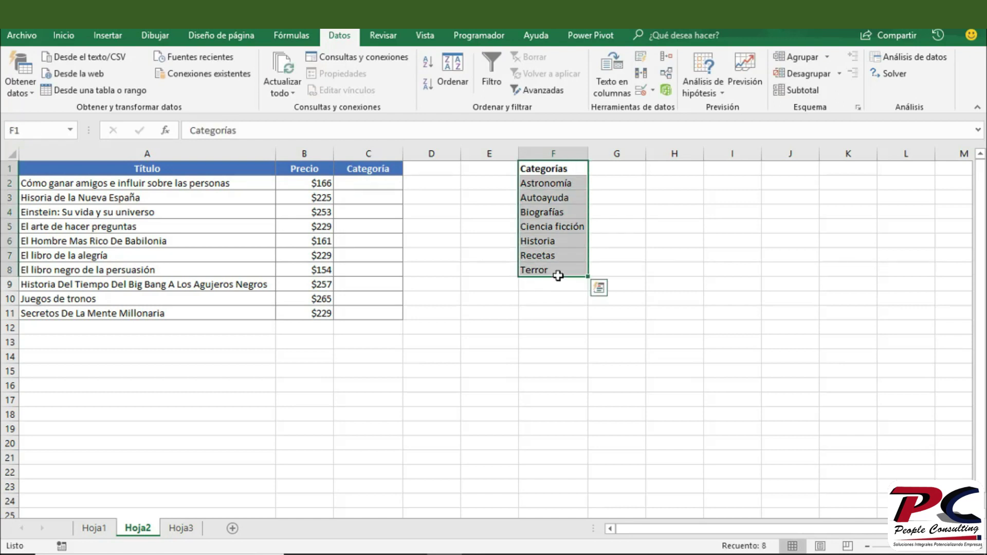
left_click(567, 183)
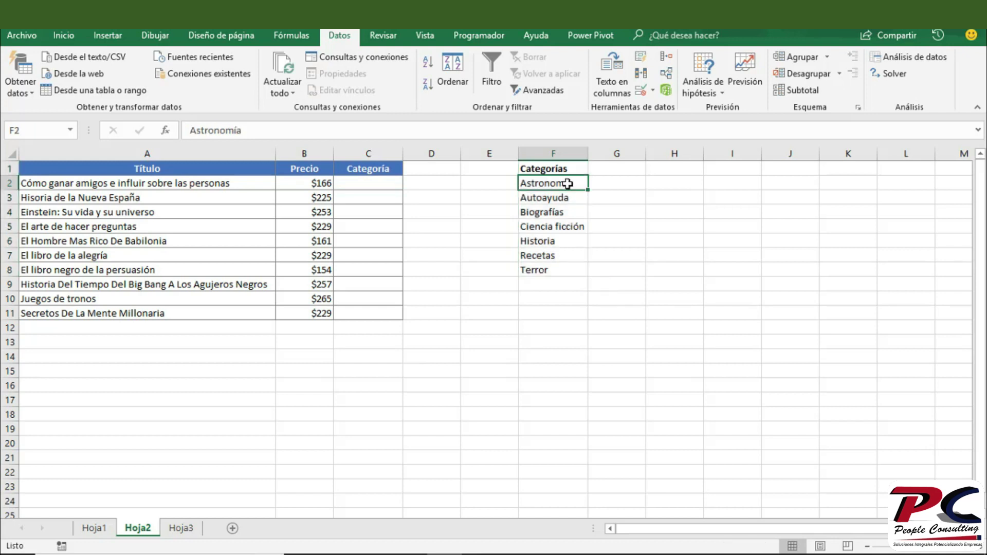
left_click_drag(567, 183, 562, 271)
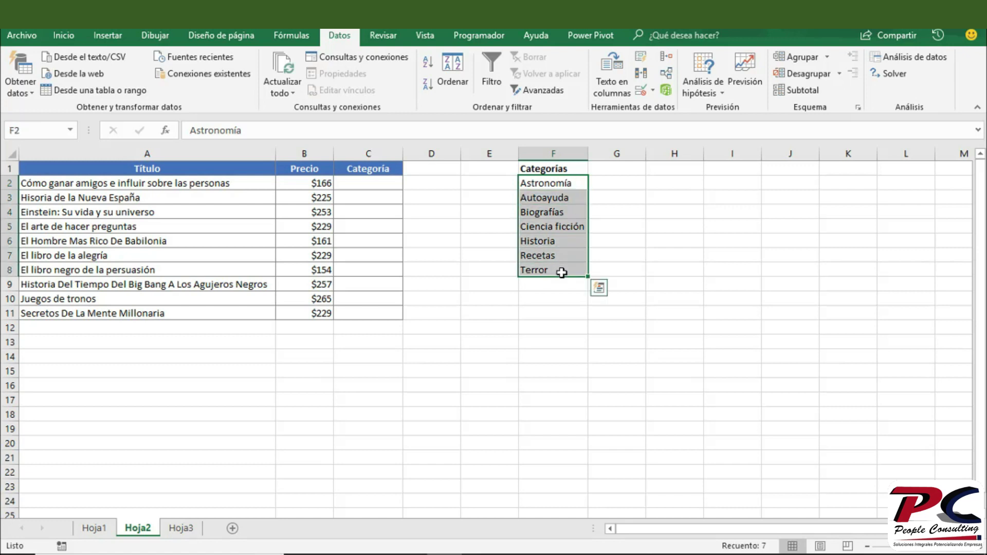
left_click(562, 288)
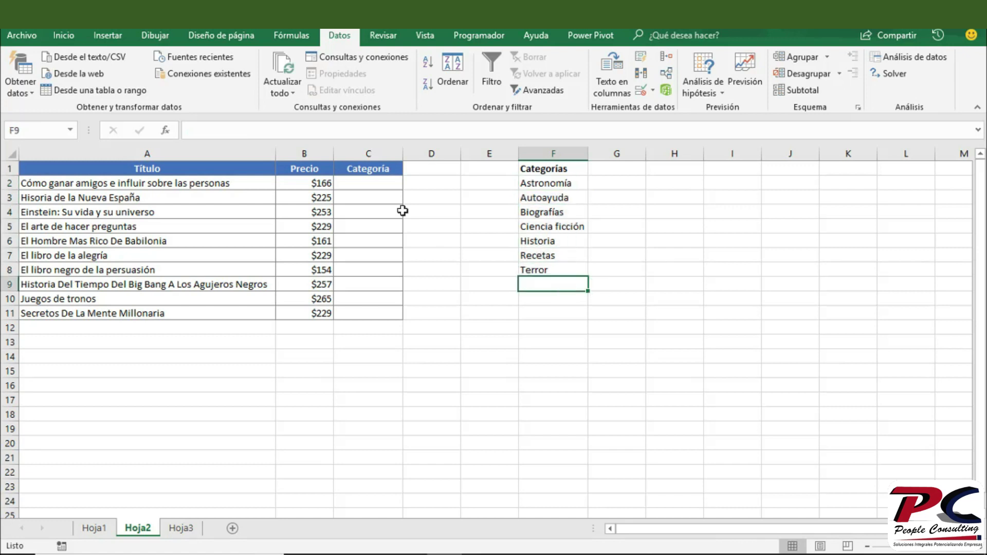
left_click(378, 181)
left_click(409, 182)
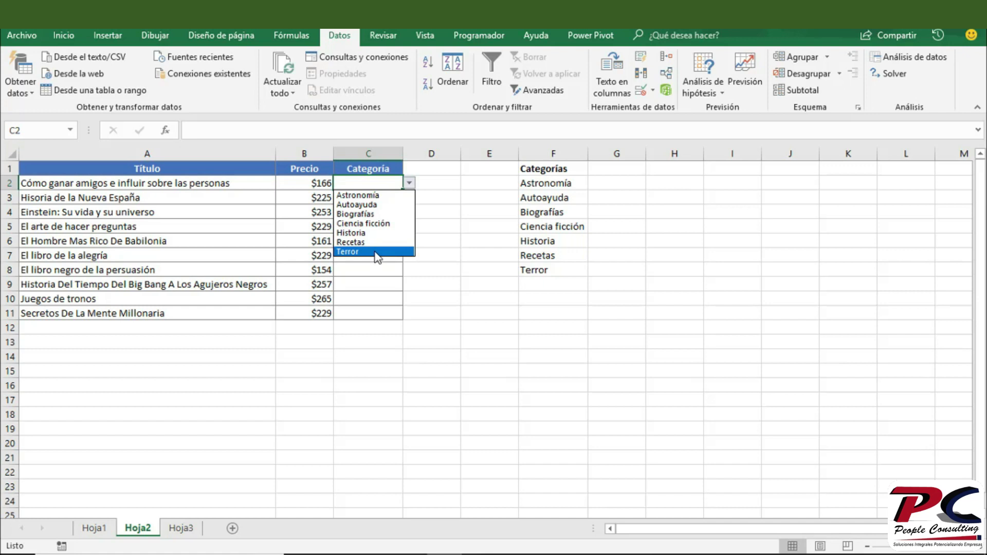
left_click(510, 328)
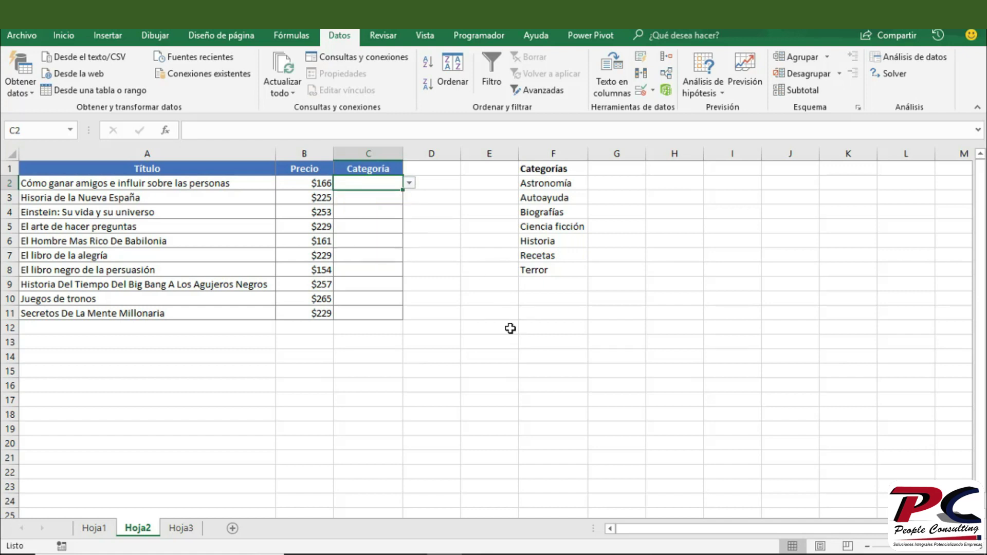